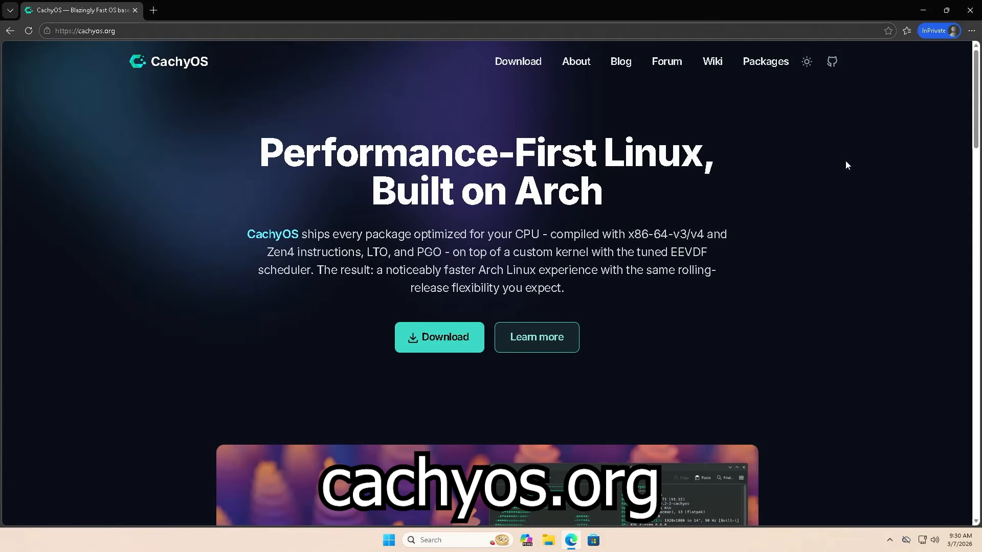
Show the CachyOS Desktop Edition download options on cachyos.org, then view the Downloads folder in File Explorer
left_click(463, 339)
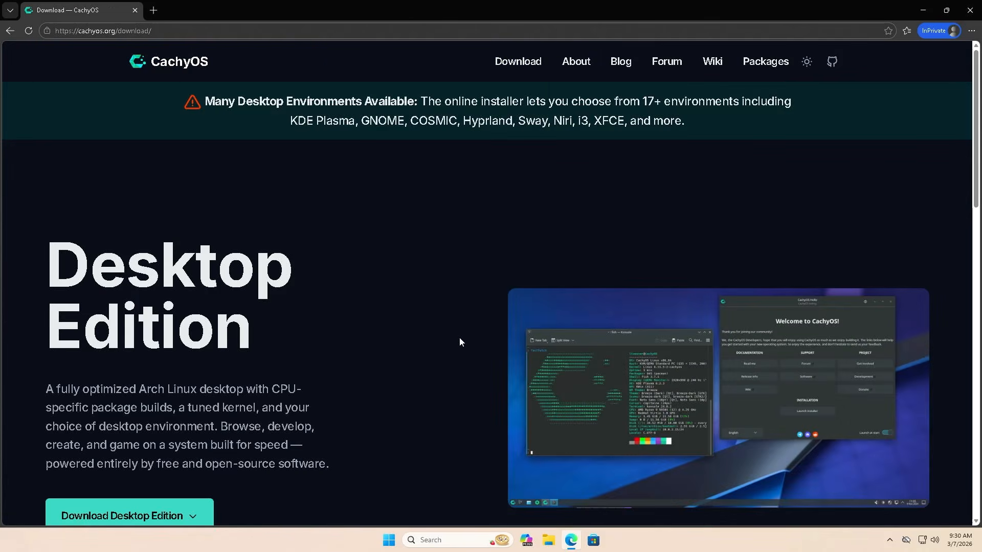
scroll(459, 342, "down", 5)
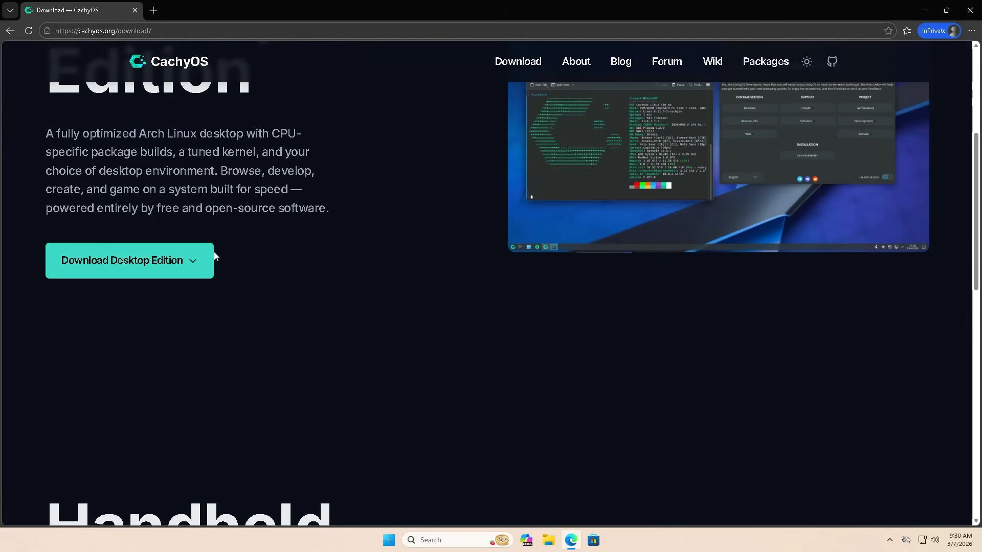
left_click(205, 262)
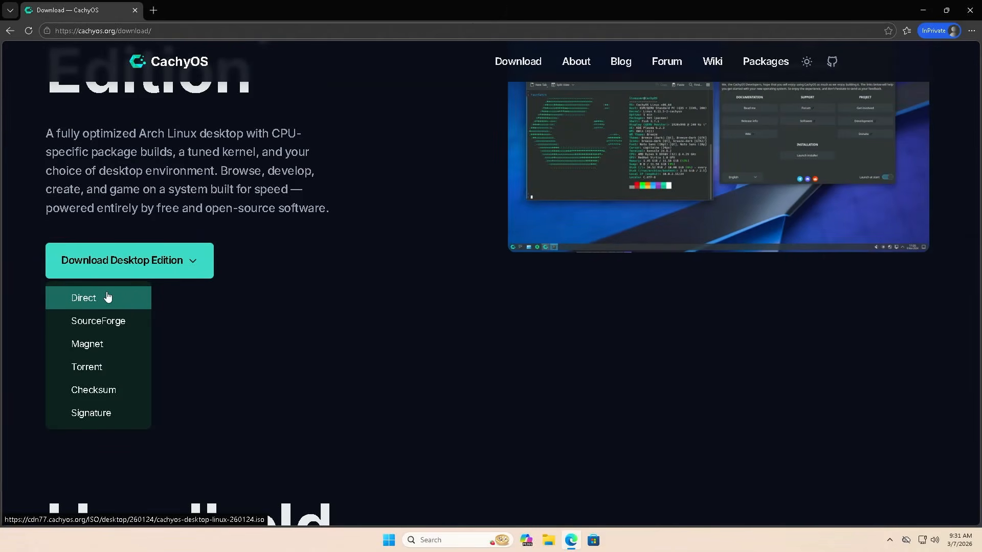
left_click(548, 539)
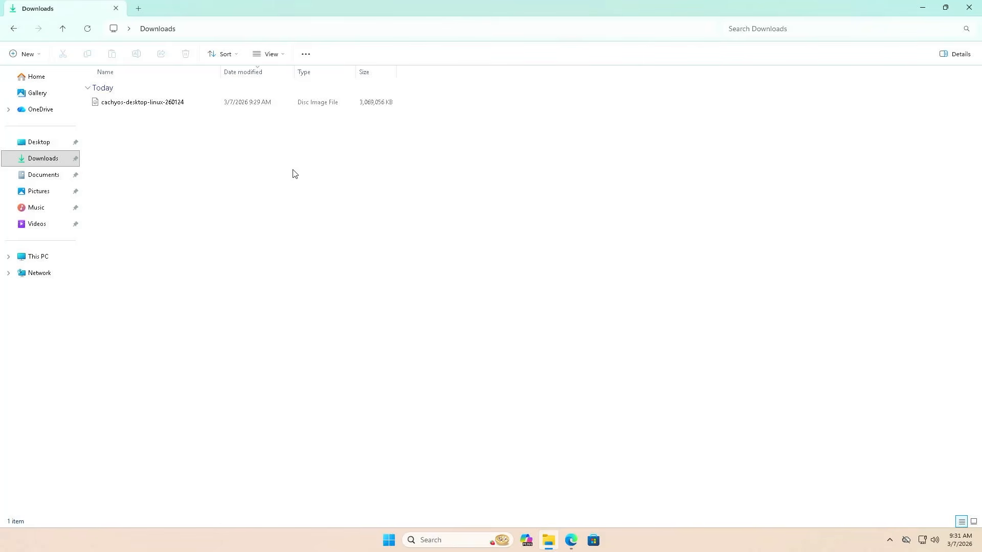
Mount cachyos-desktop-linux-260124 as DVD Drive (E:) COS_202601 and search for disk management
left_click(171, 102)
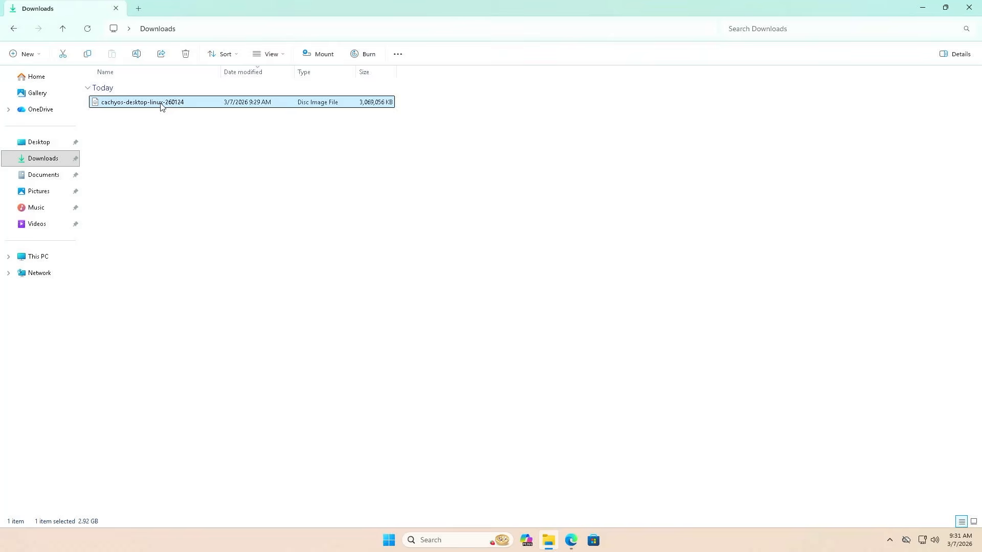
right_click(161, 104)
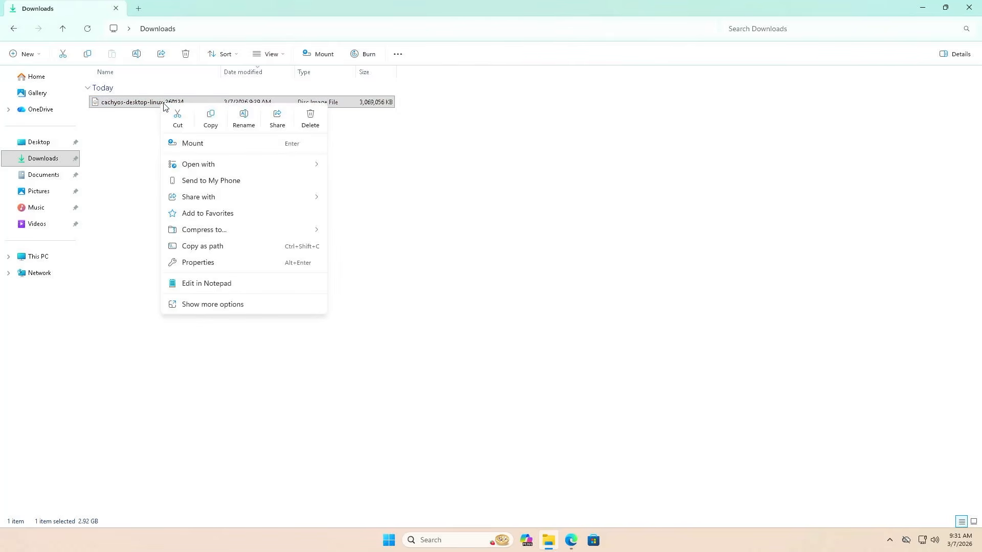
left_click(197, 145)
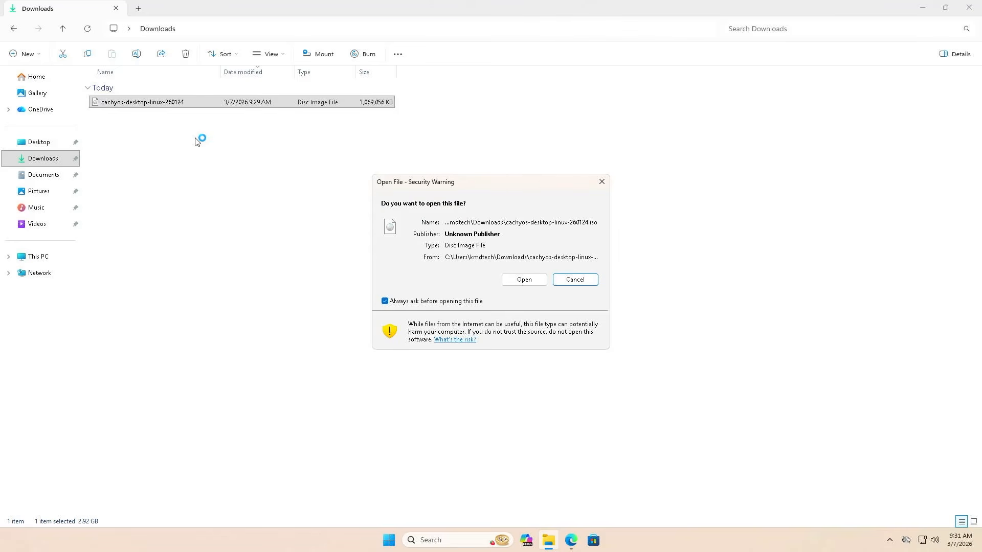
left_click(524, 280)
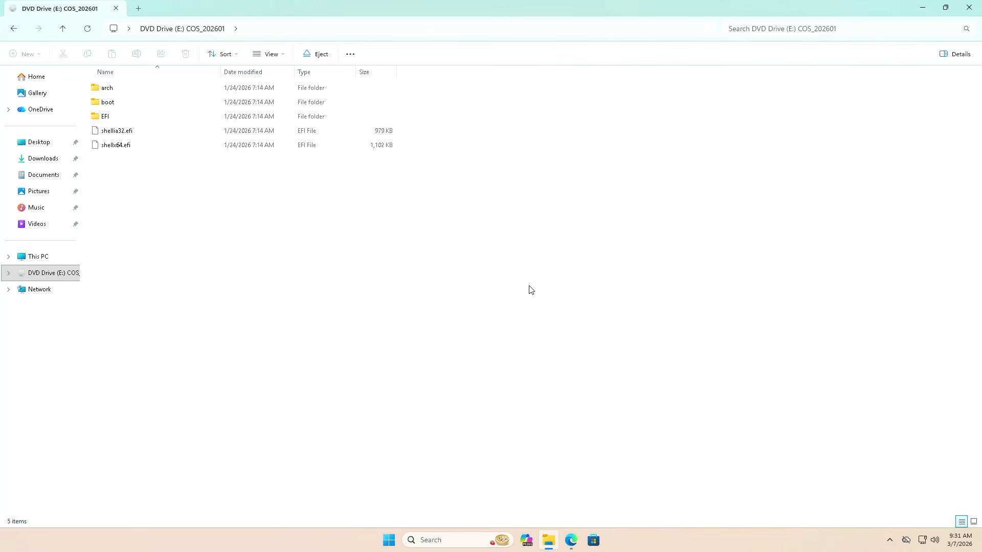
key("super")
type("disk management")
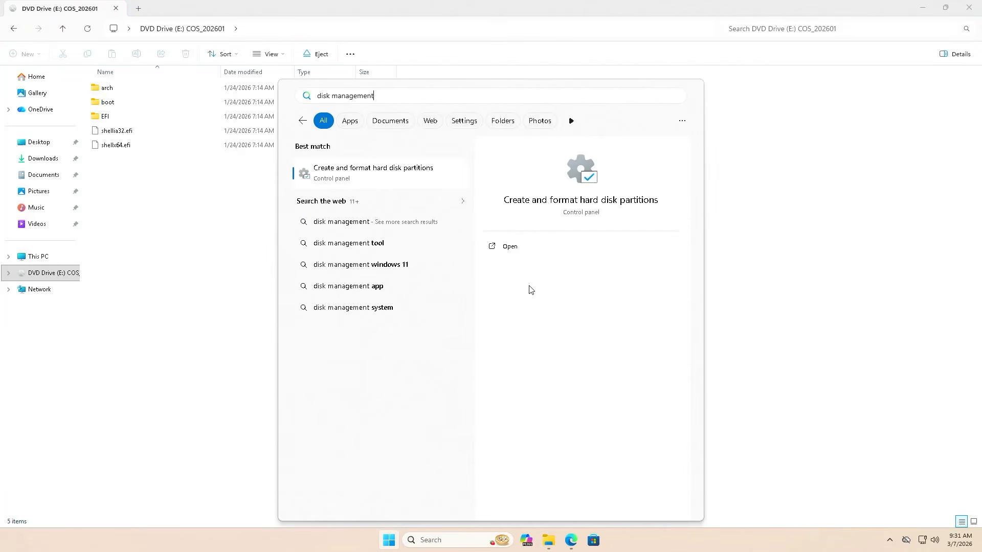
Launch Disk Management and inspect Disk 0, the 476.01 GB C: volume, Disk 1 and CD-ROM 0
key("Return")
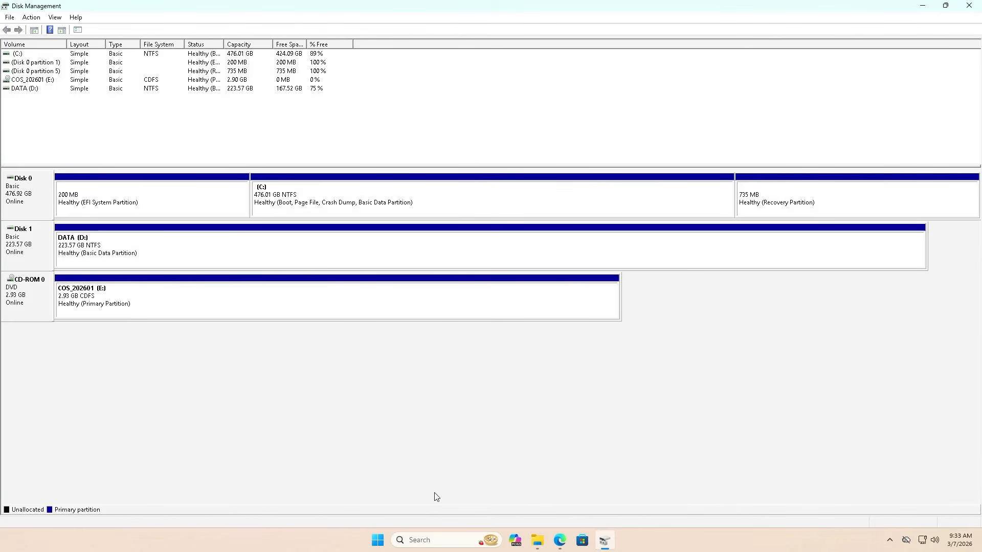
left_click(38, 209)
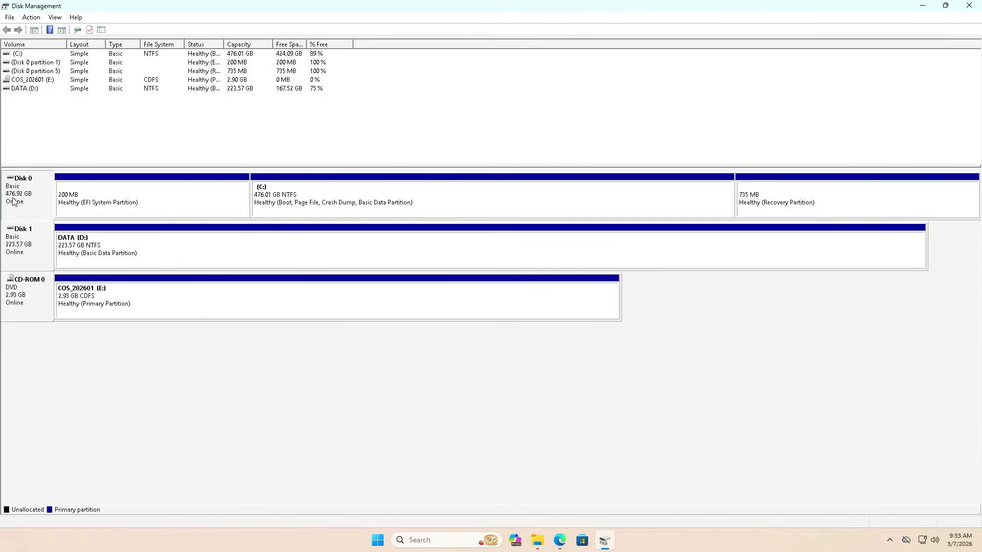
left_click(271, 216)
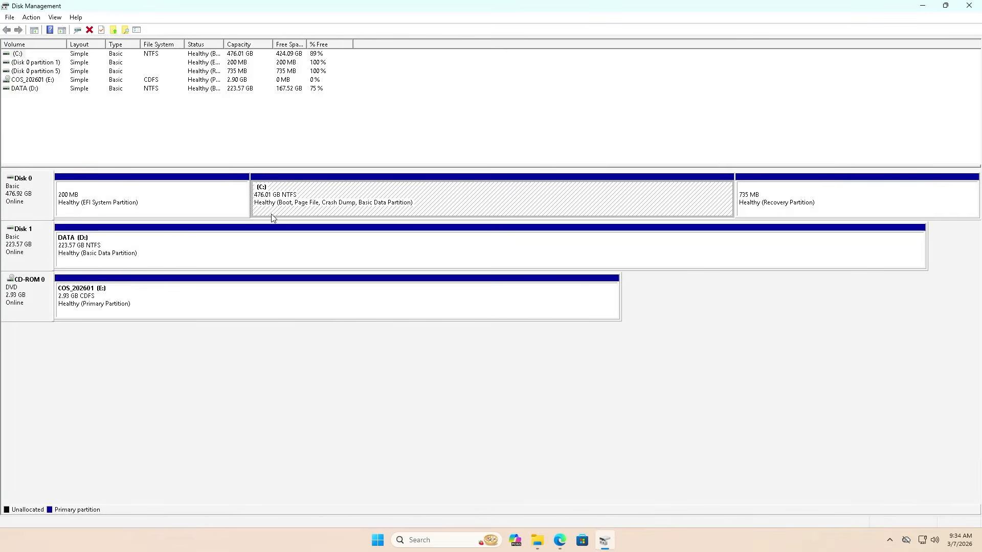
left_click(44, 244)
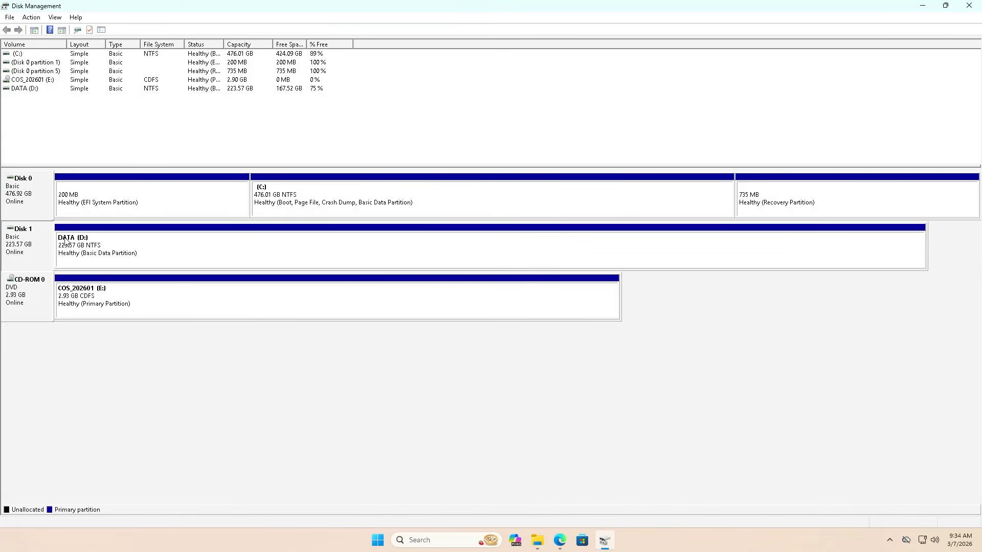
left_click(32, 305)
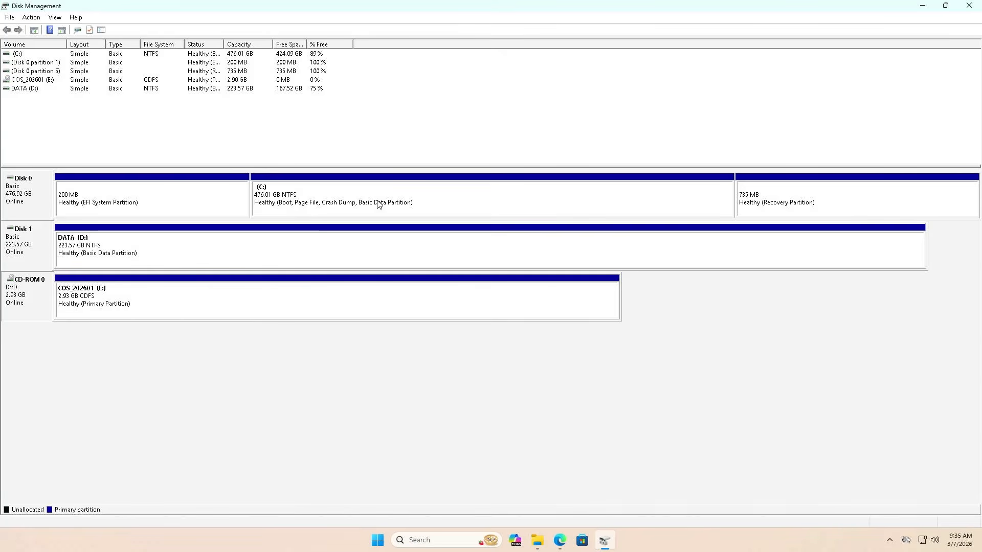
left_click(435, 204)
Shrink the C: volume by 3000 MB
right_click(435, 205)
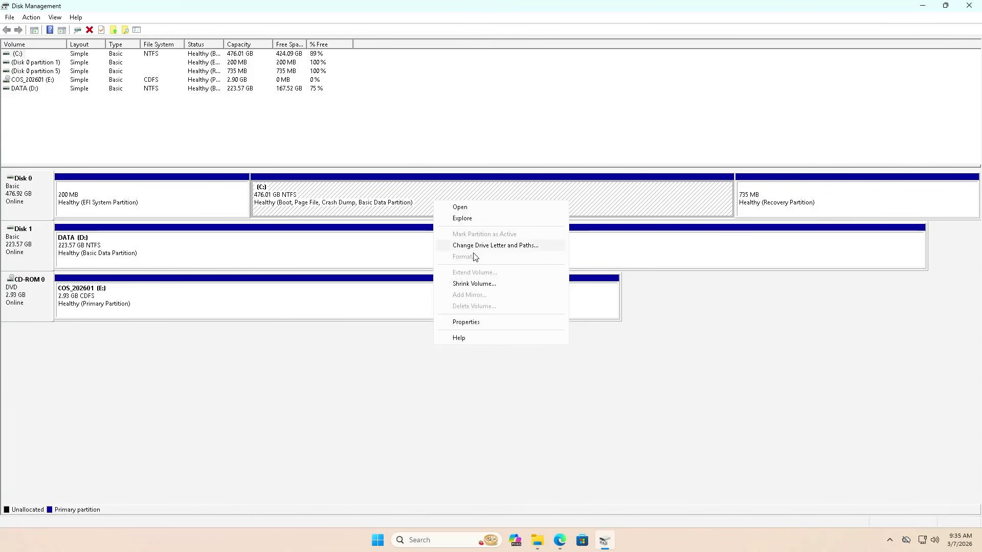
left_click(479, 284)
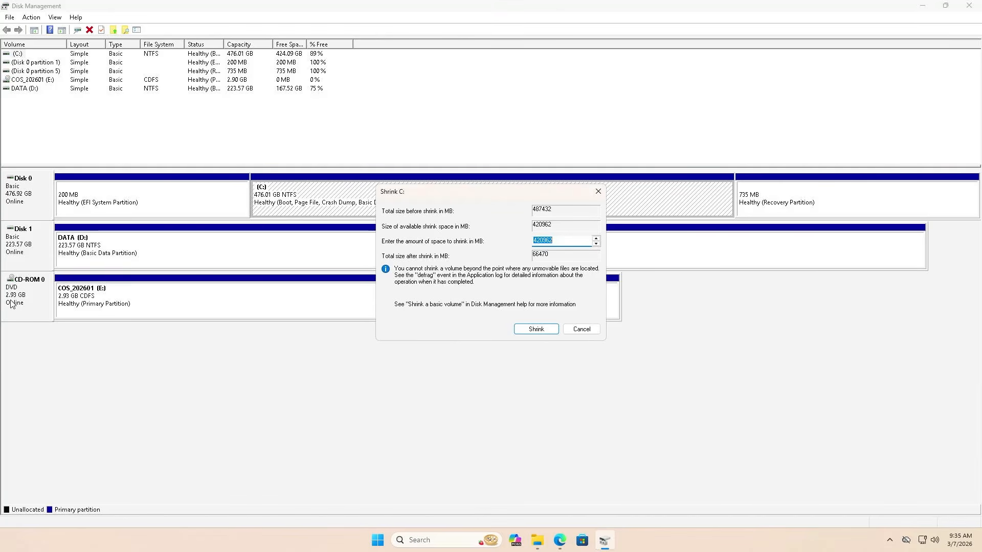
type("3000")
left_click(532, 330)
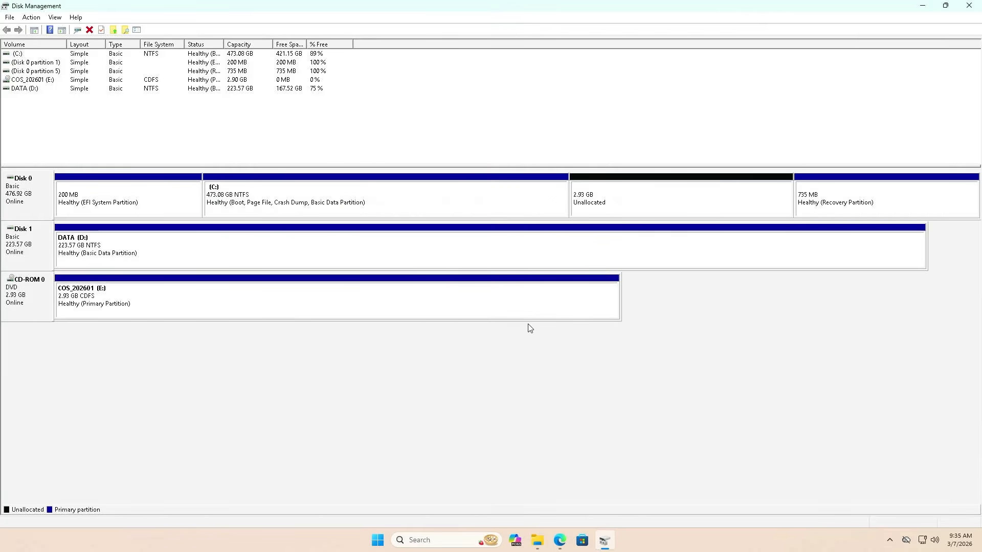
Create a new simple volume in the unallocated space, formatted FAT32 and labelled ISO
left_click(644, 203)
right_click(643, 200)
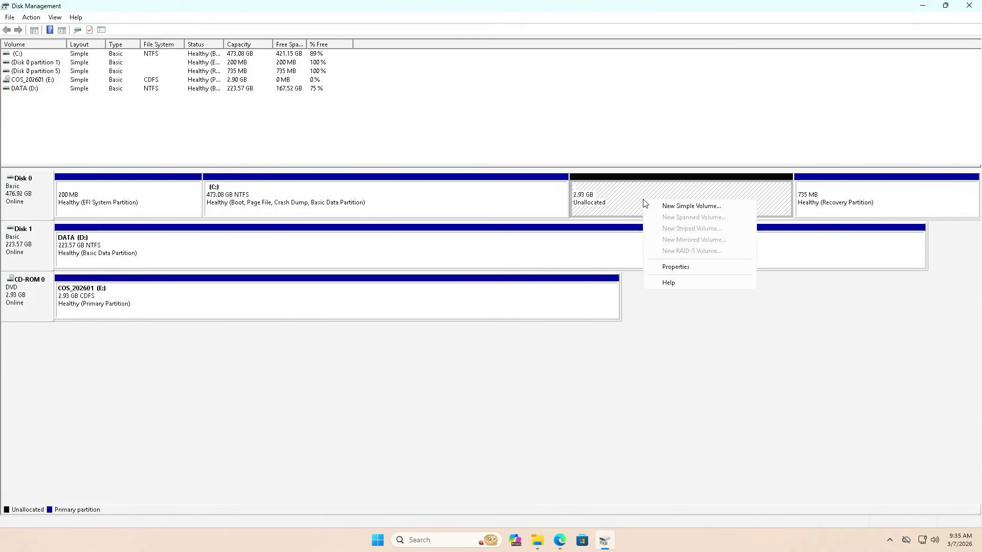
left_click(676, 207)
left_click(188, 237)
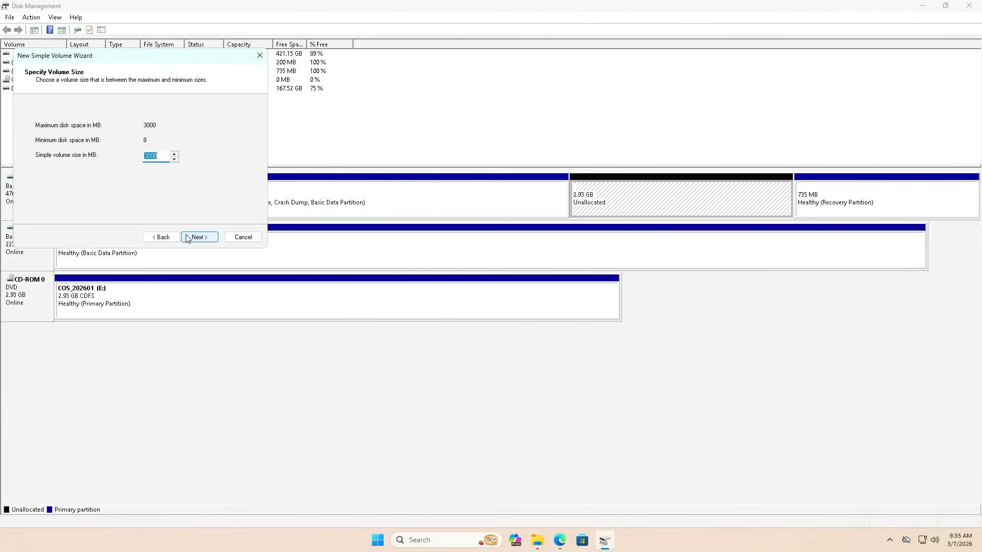
left_click(188, 237)
left_click(188, 237)
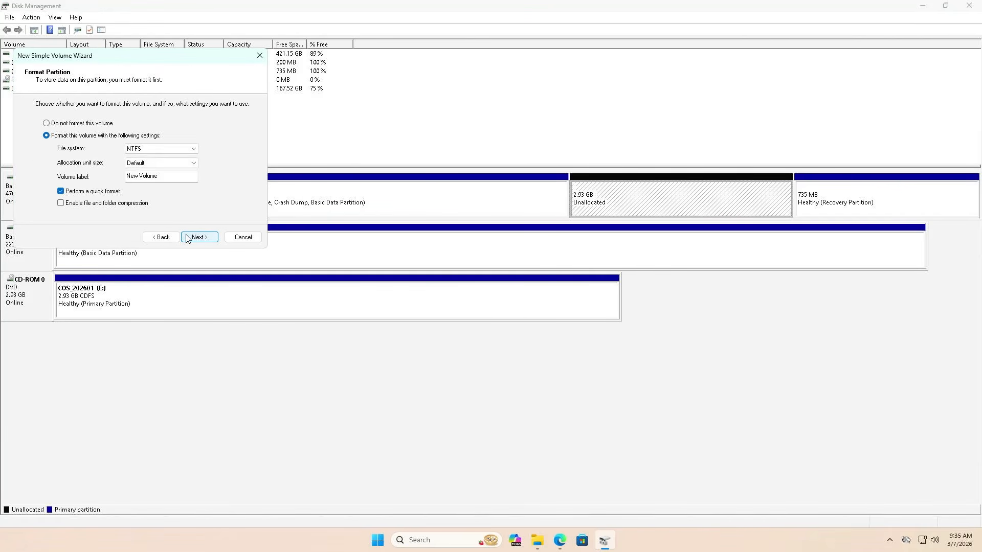
left_click(187, 148)
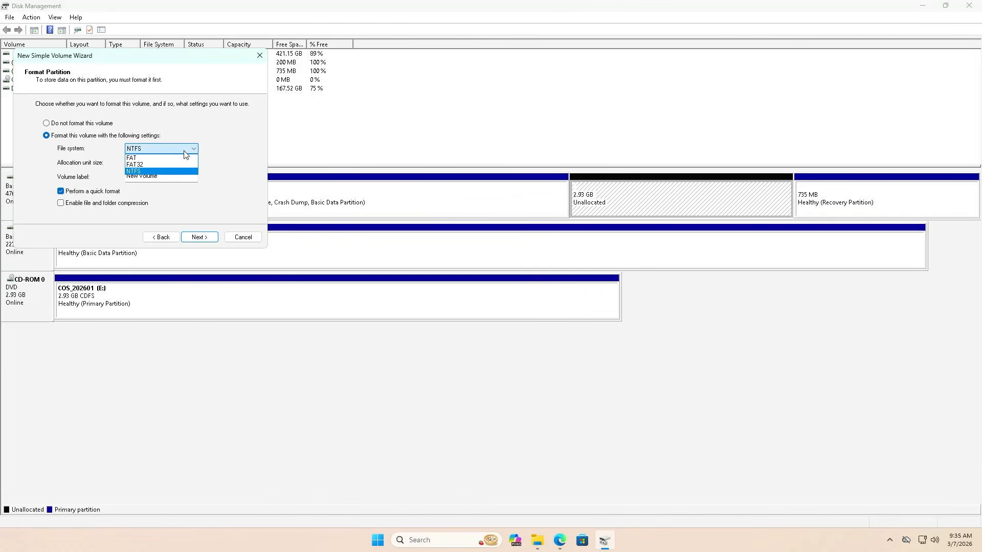
left_click(152, 165)
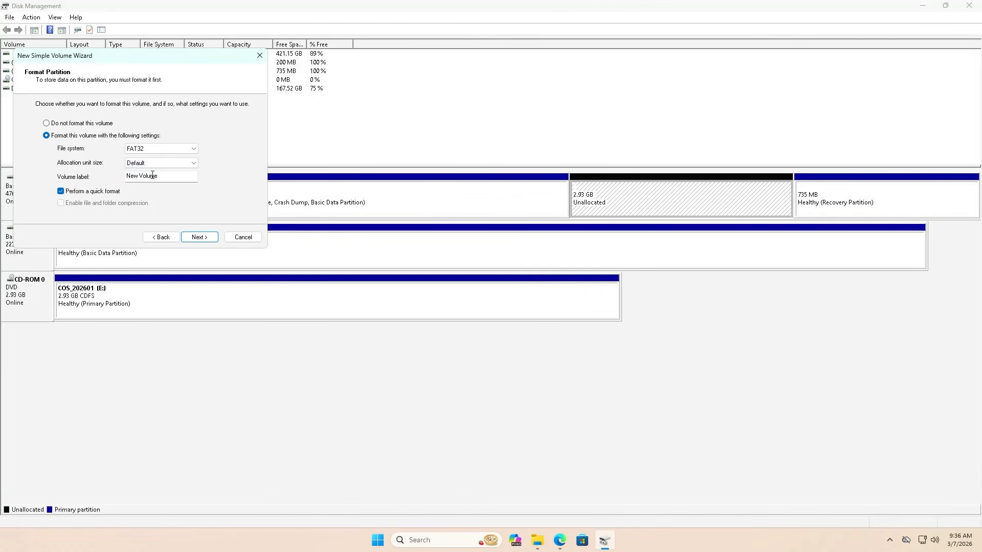
left_click(170, 176)
left_click_drag(166, 177, 117, 177)
type("ISO")
left_click(199, 237)
left_click(198, 237)
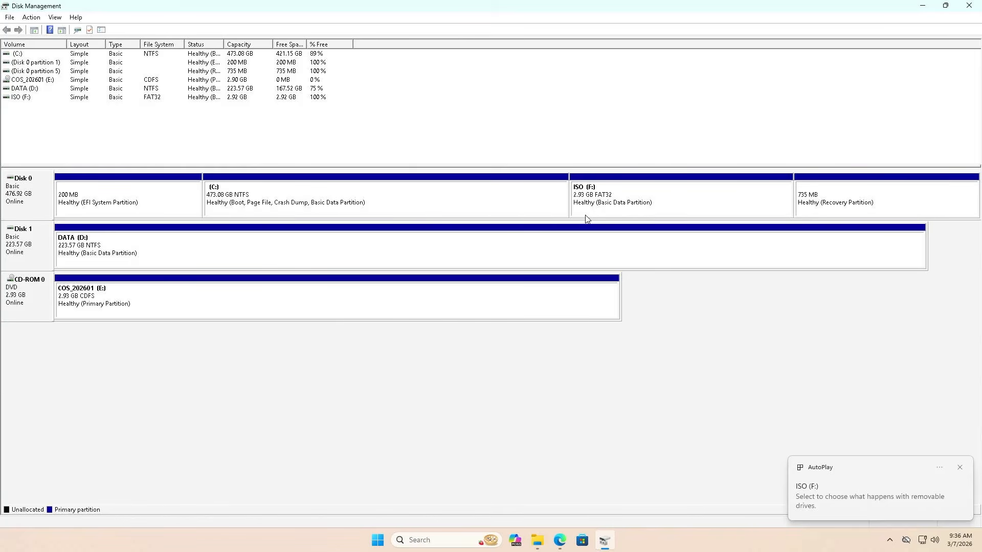
Copy all contents of the mounted CachyOS ISO onto the ISO (F:) drive
left_click(538, 541)
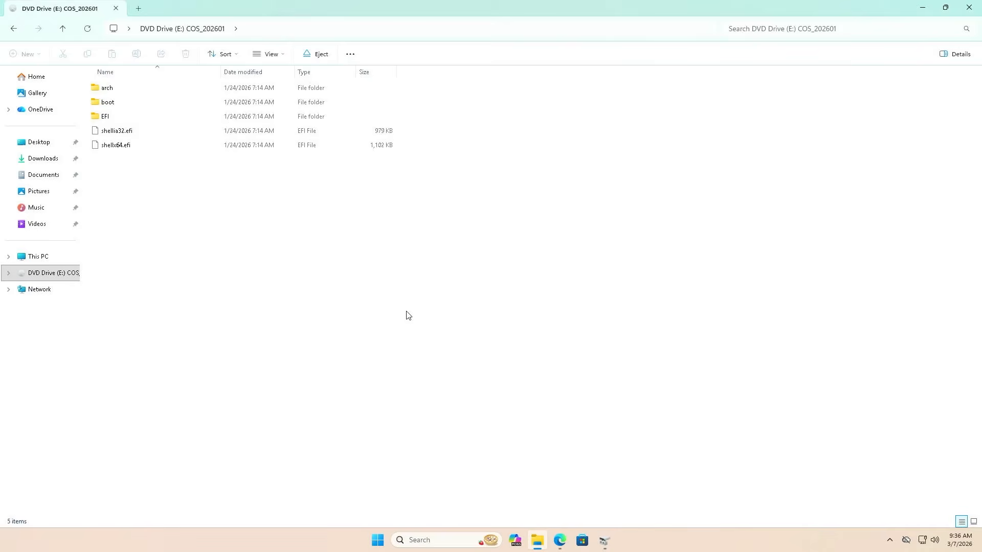
key("ctrl+a")
key("ctrl+c")
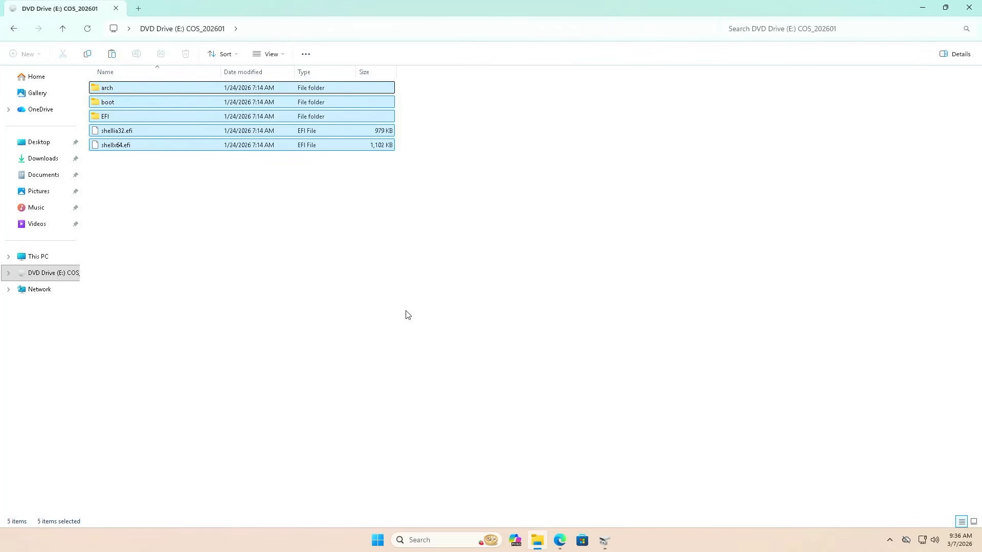
left_click(48, 259)
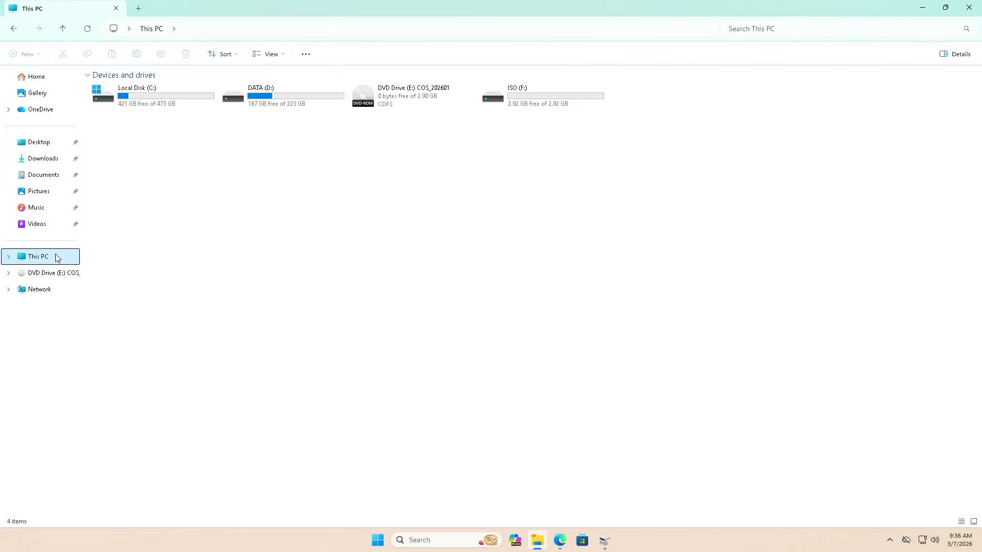
double_click(540, 106)
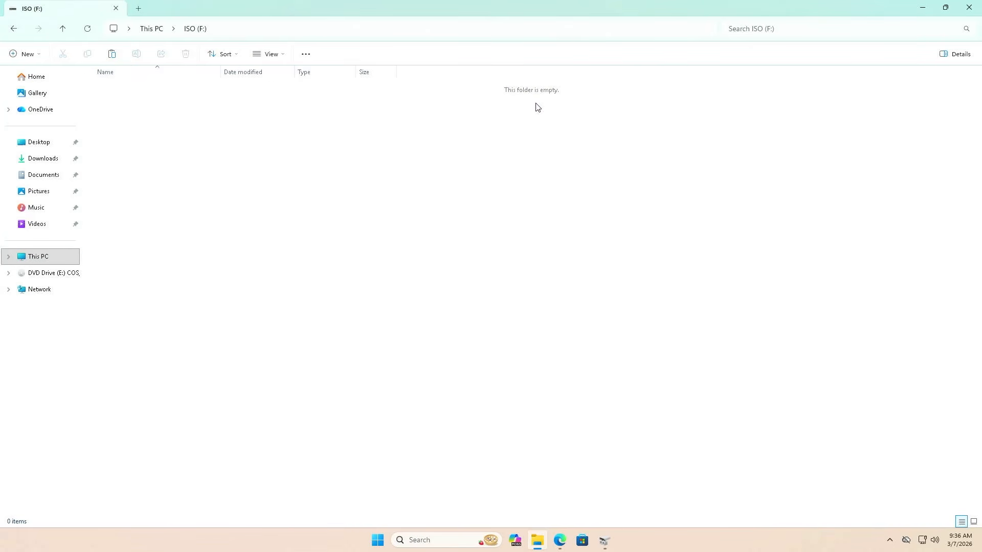
key("ctrl+v")
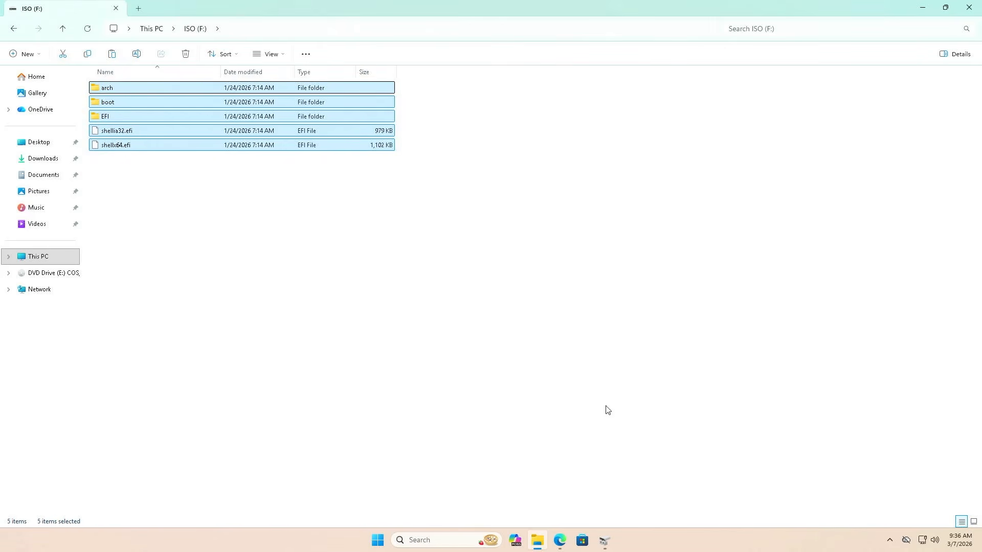
left_click(604, 543)
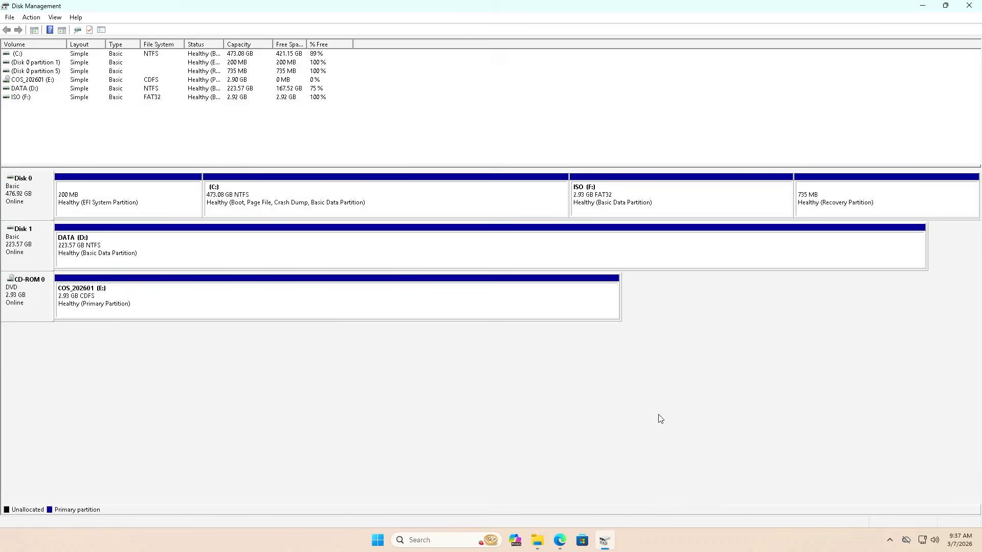
Select the ISO (F:) partition, then restart Windows into the Aptio firmware setup
left_click(681, 215)
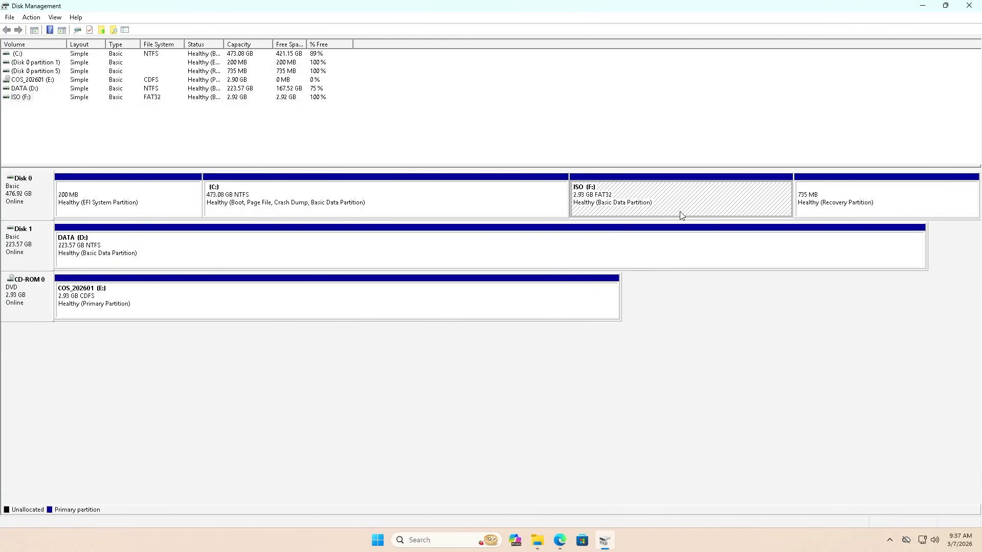
right_click(378, 541)
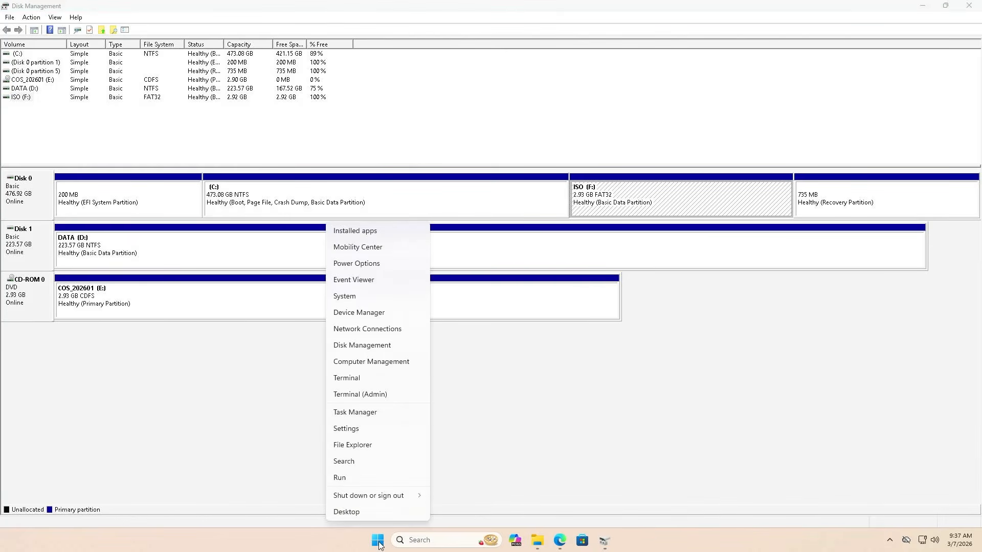
mouse_move(392, 496)
left_click(447, 495)
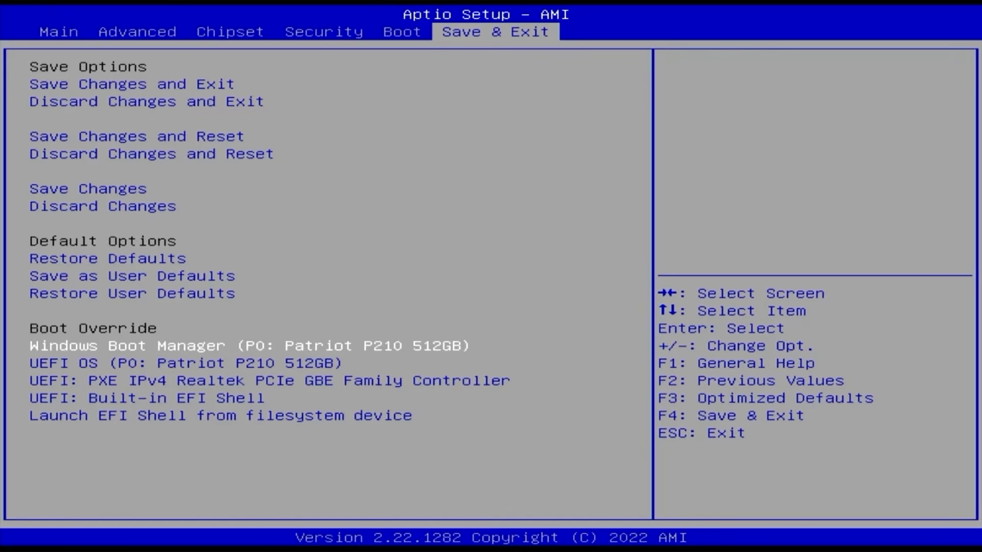
Highlight the UEFI OS (P0: Patriot P210 512GB) boot override entry
key("Down")
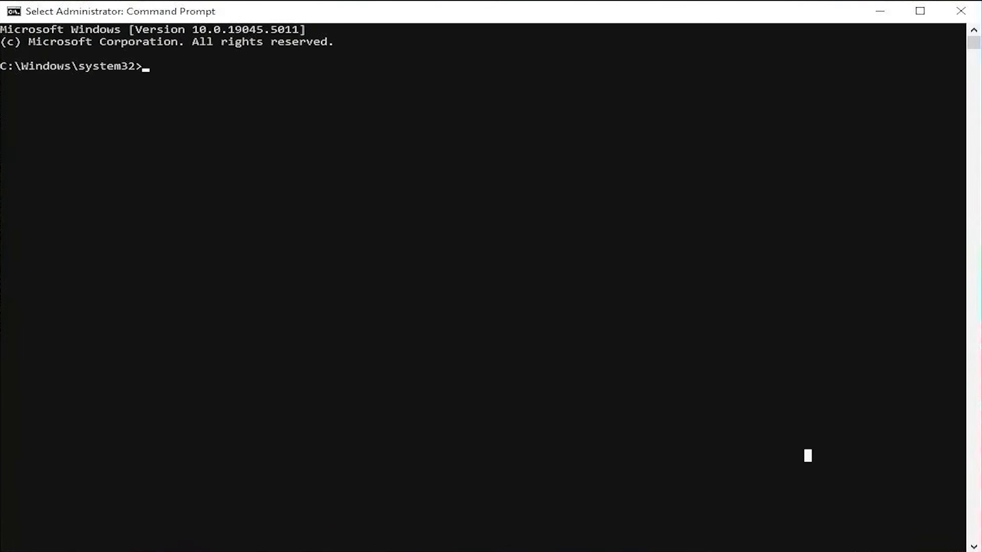
Run bcdedit /enum firmware to list the firmware boot entries
type("bcdedit /e")
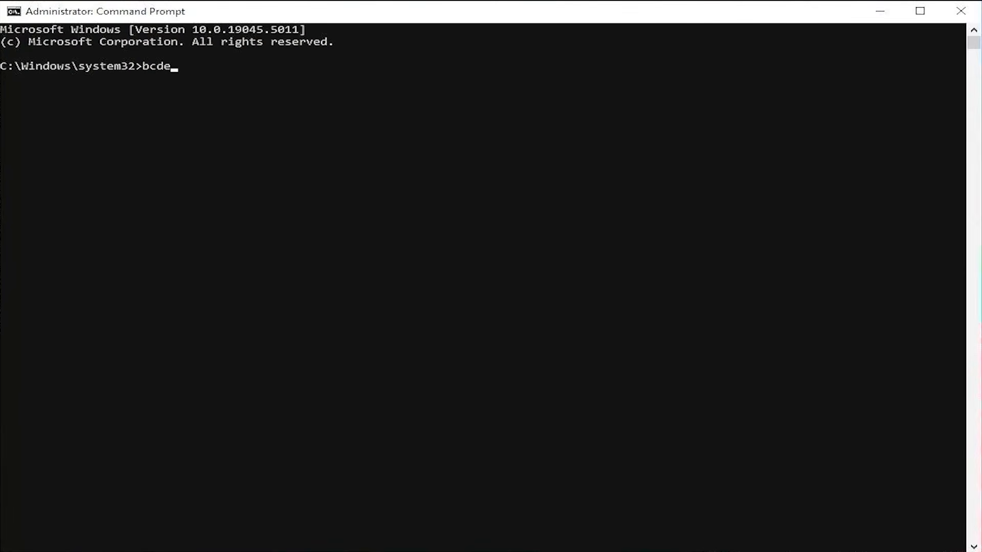
type("num firmware")
key("Return")
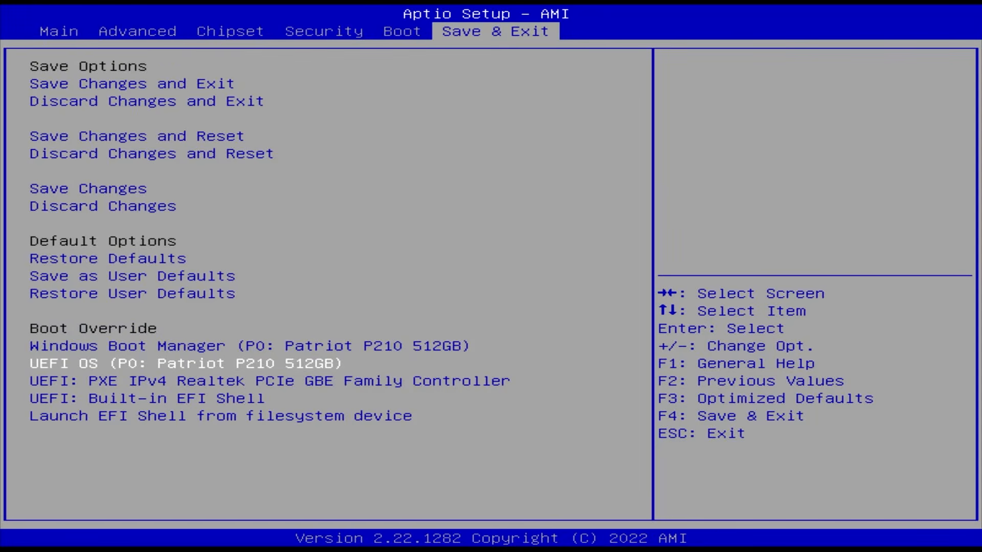
Boot the UEFI OS override into the CachyOS live desktop and close CachyOS Hello
key("Return")
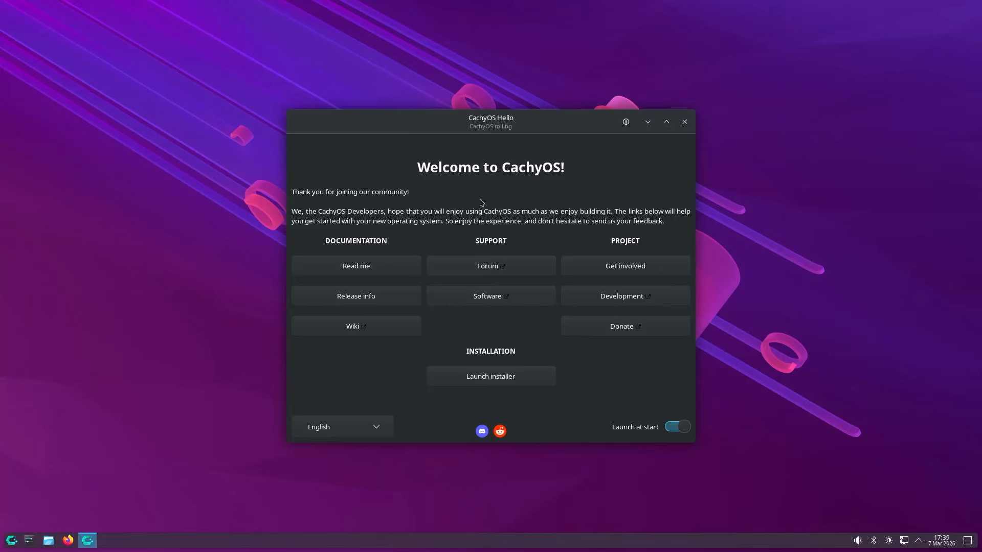
left_click(685, 123)
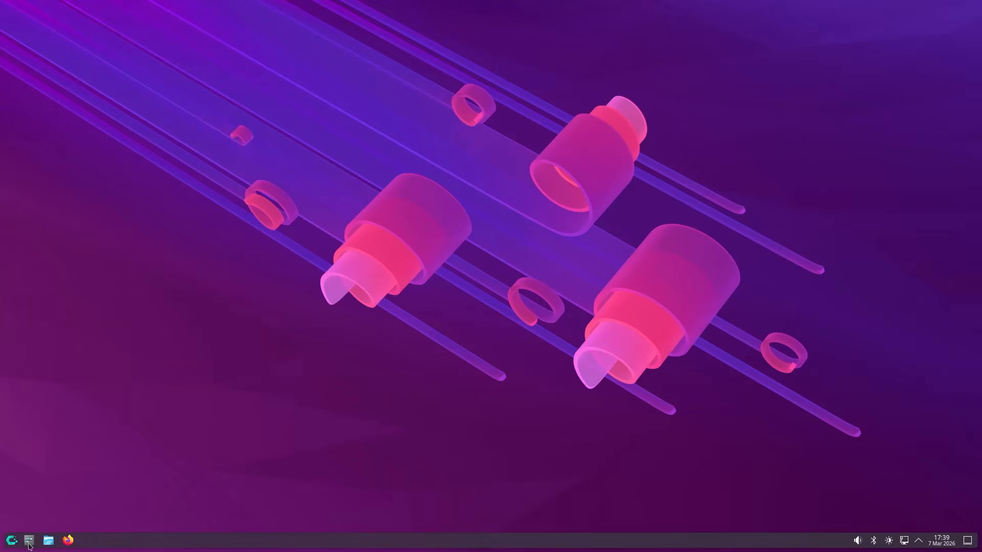
Launch GParted, switch to /dev/nvme0n1 and select its 223.57 GiB DATA partition
left_click(11, 541)
type("gparted")
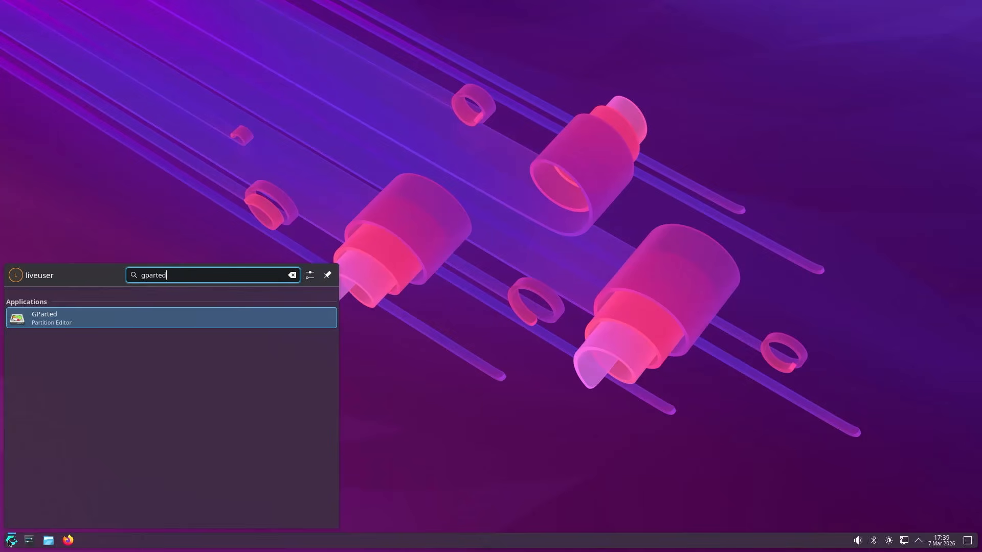
key("Return")
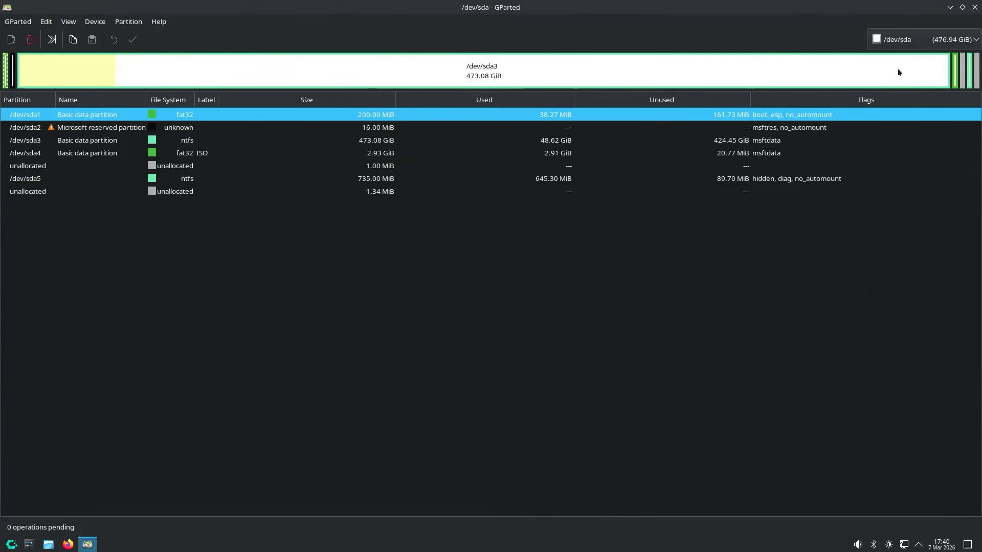
left_click(926, 43)
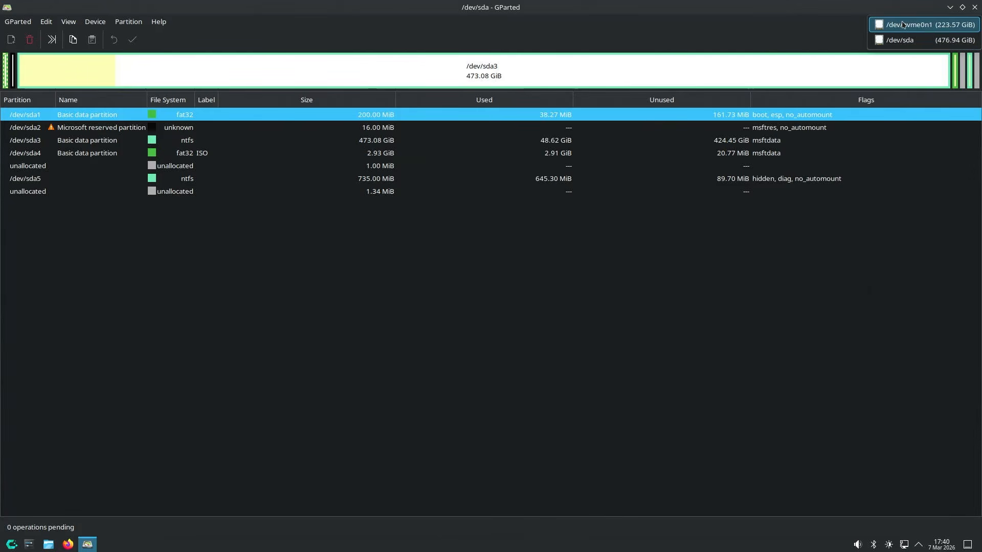
left_click(902, 26)
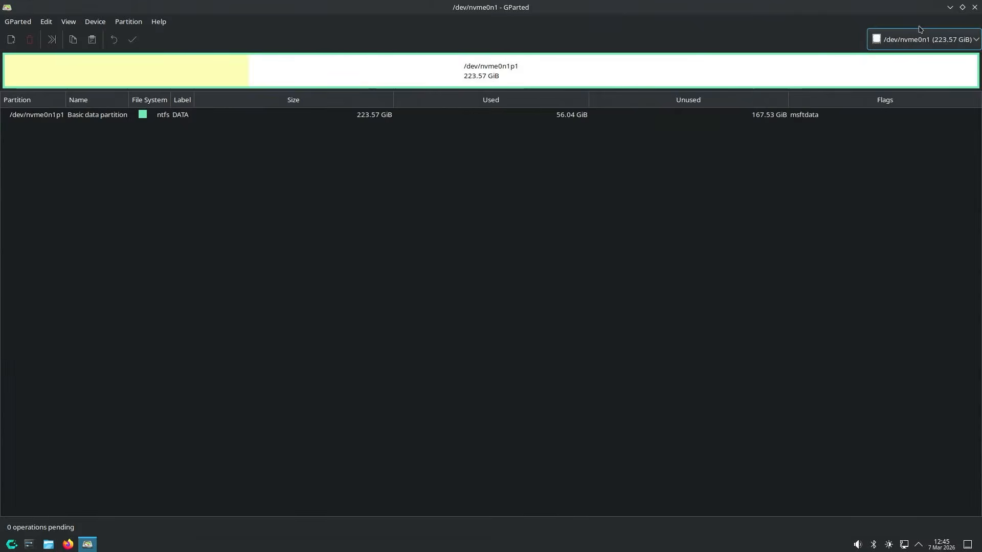
left_click(563, 115)
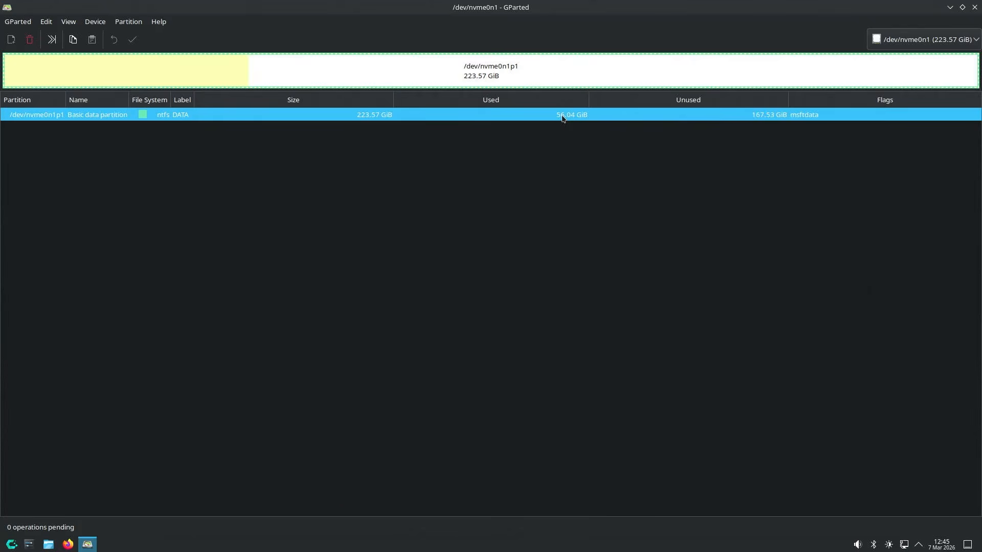
Shrink the DATA partition nvme0n1p1 to 125.91 GiB with 100000 MiB free space following, and apply
right_click(561, 118)
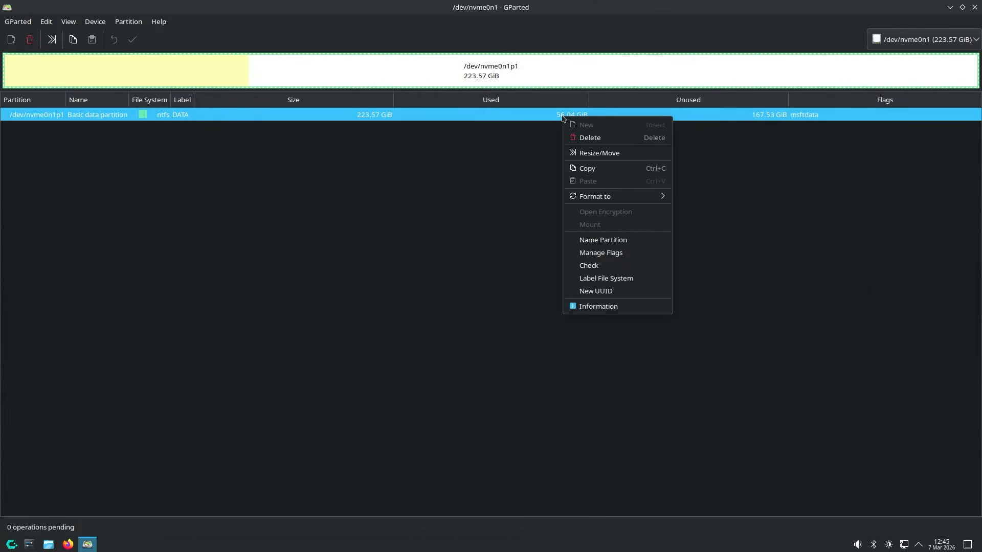
left_click(592, 158)
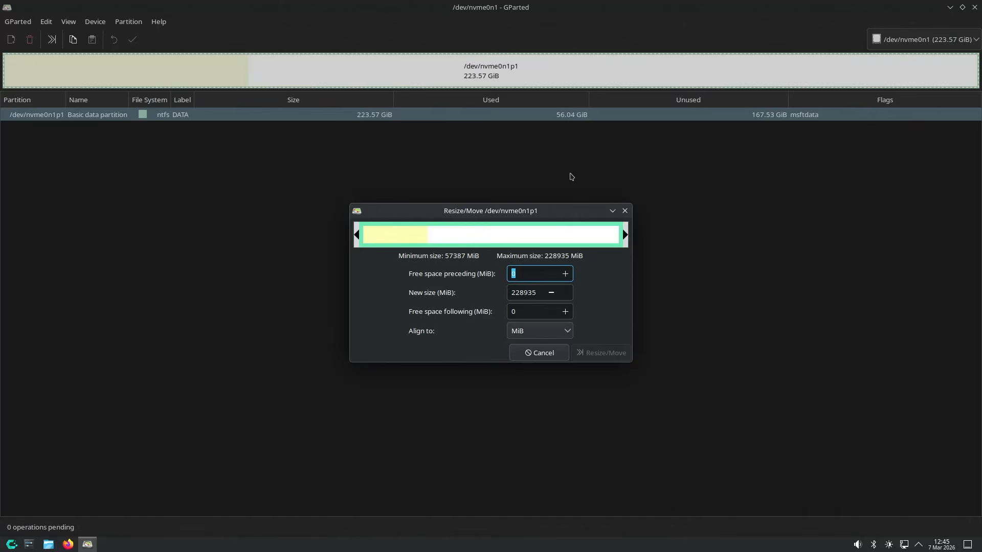
left_click(525, 310)
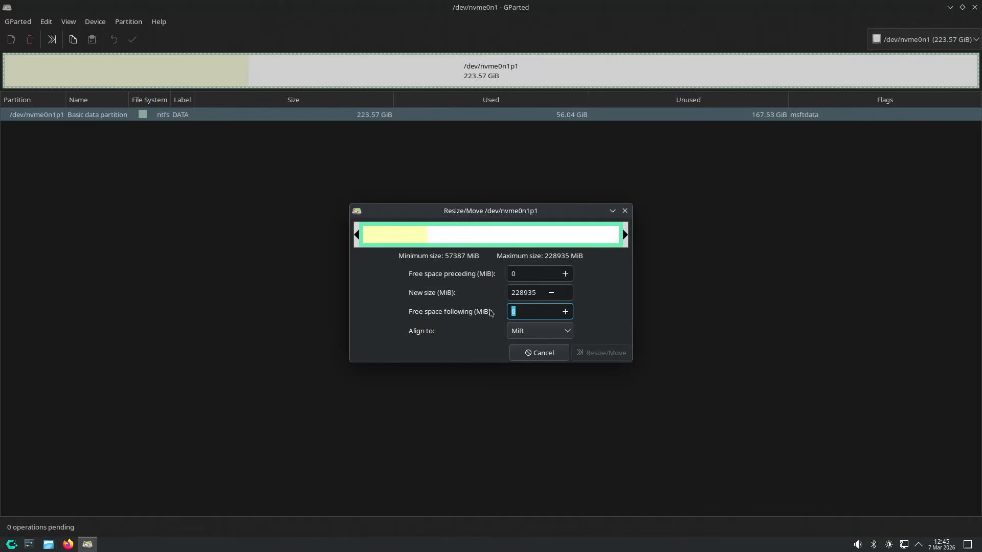
type("100000")
key("Tab")
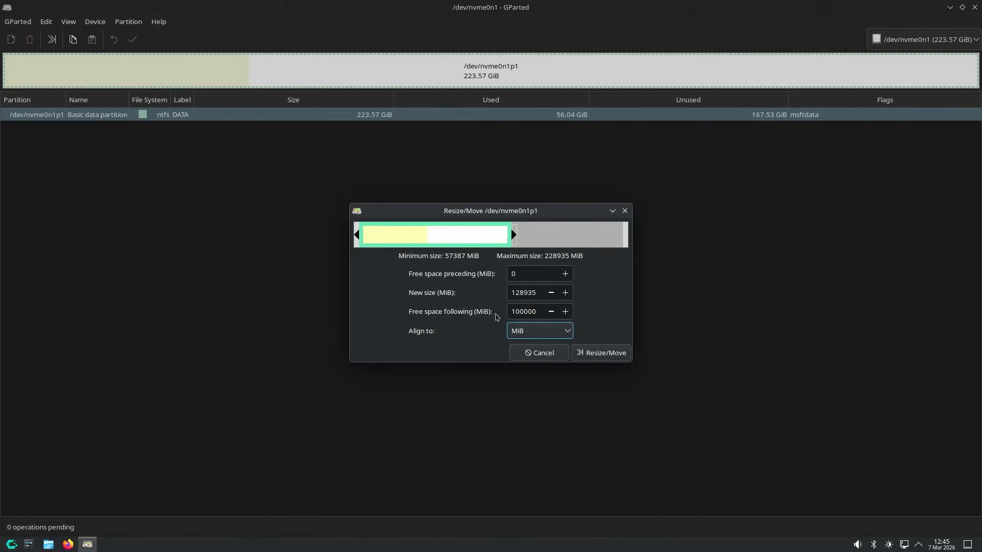
left_click(593, 353)
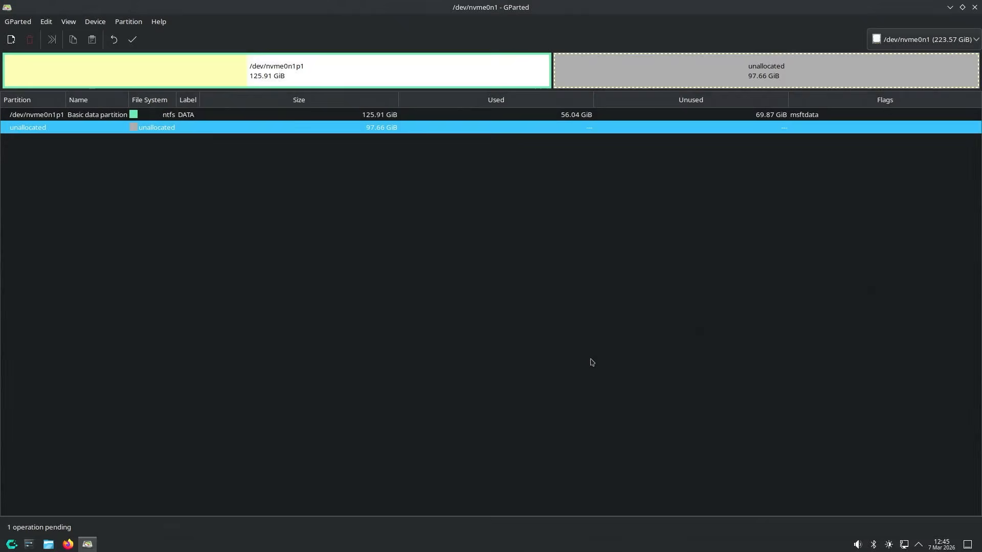
left_click(131, 39)
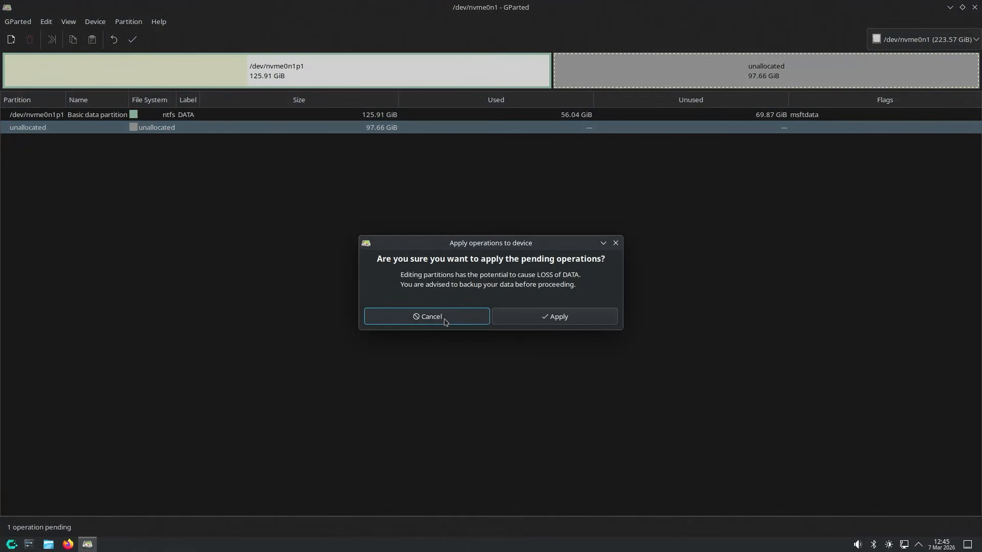
left_click(518, 321)
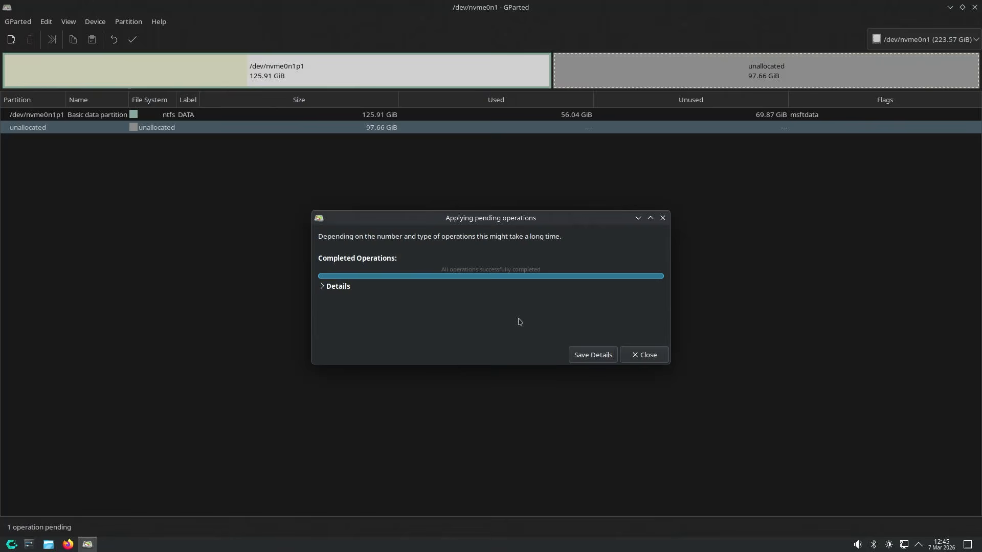
left_click(655, 361)
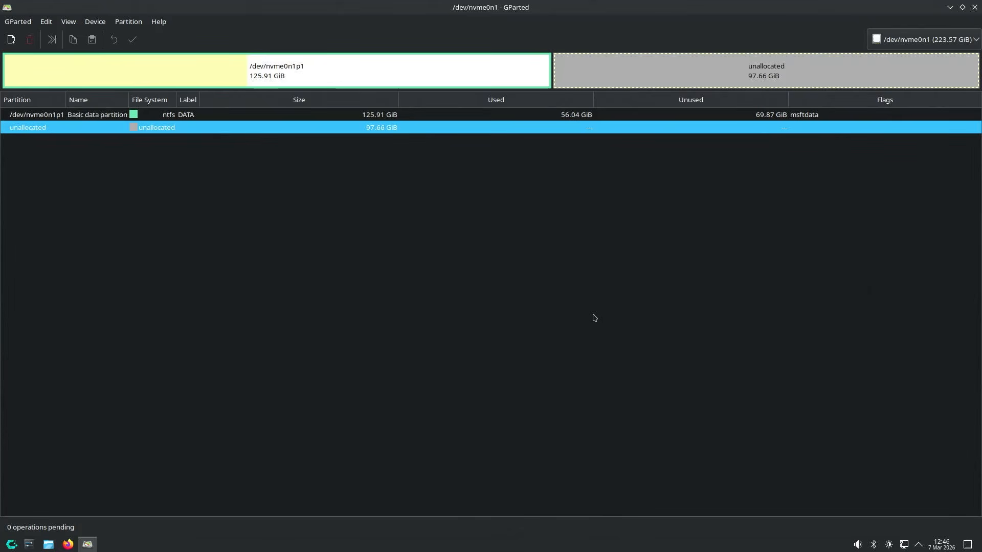
Create a new 4200 MiB fat32 partition in the unallocated space
right_click(455, 130)
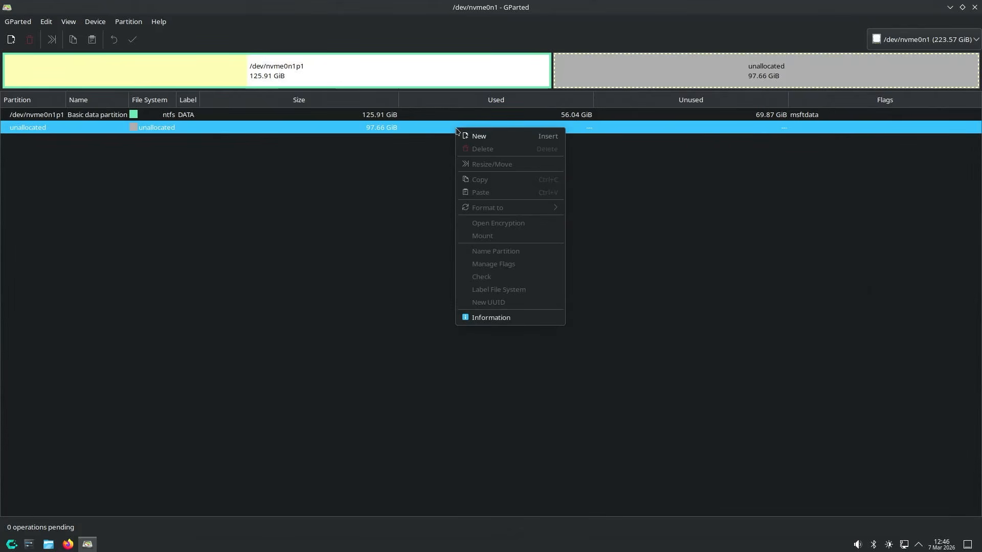
left_click(468, 138)
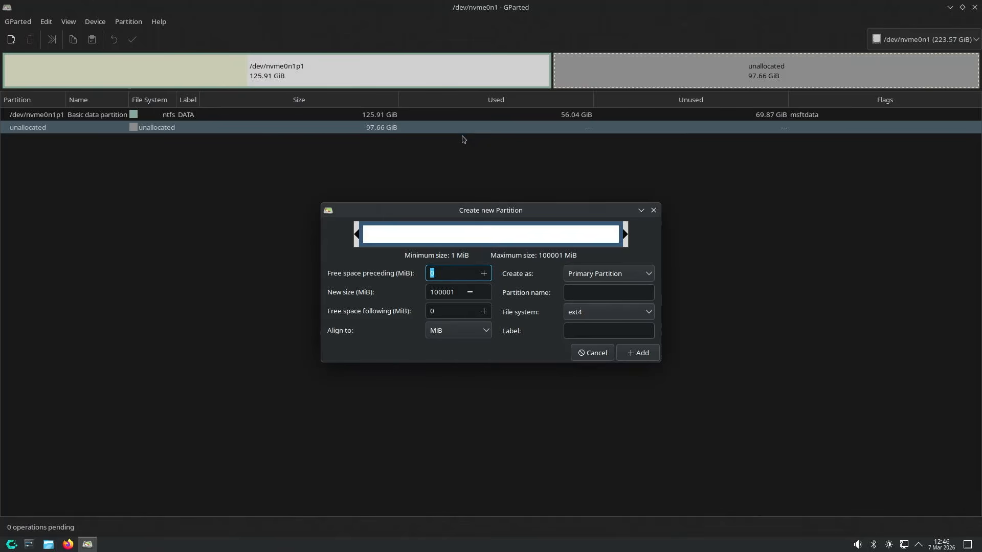
double_click(457, 294)
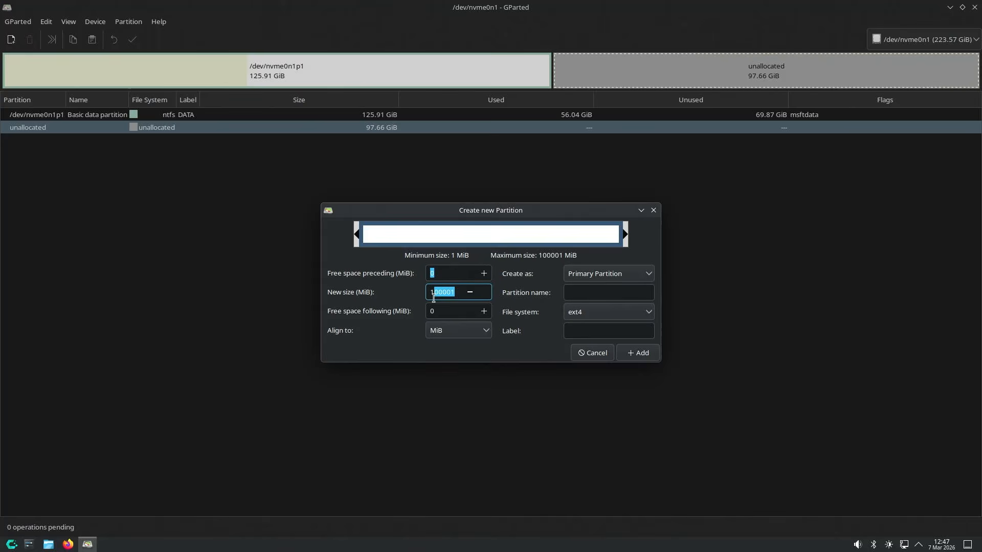
type("4200")
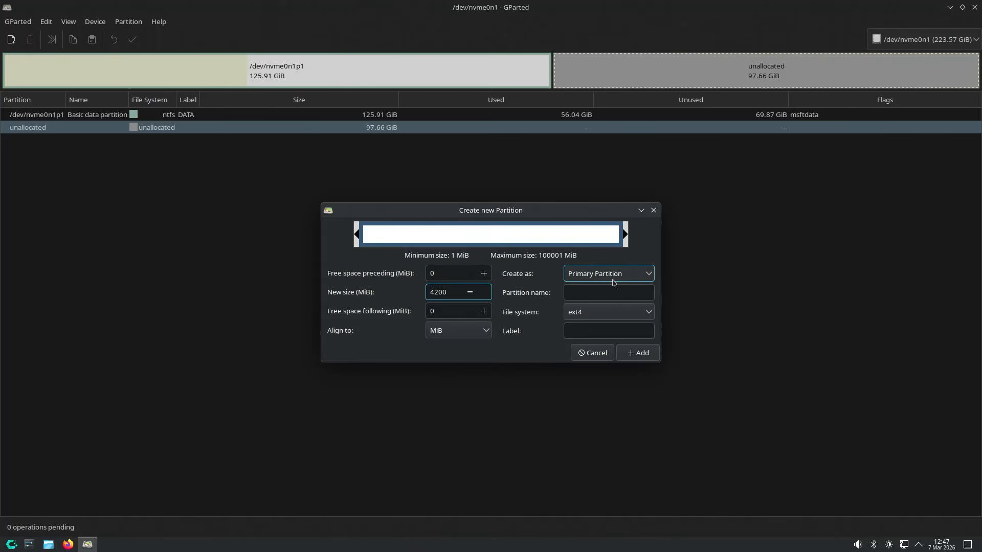
left_click(609, 315)
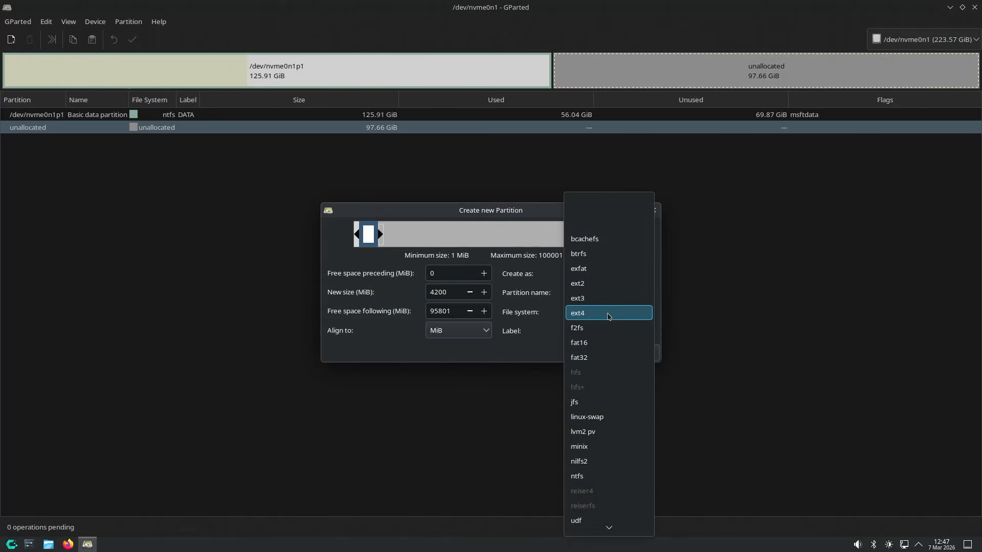
left_click(591, 359)
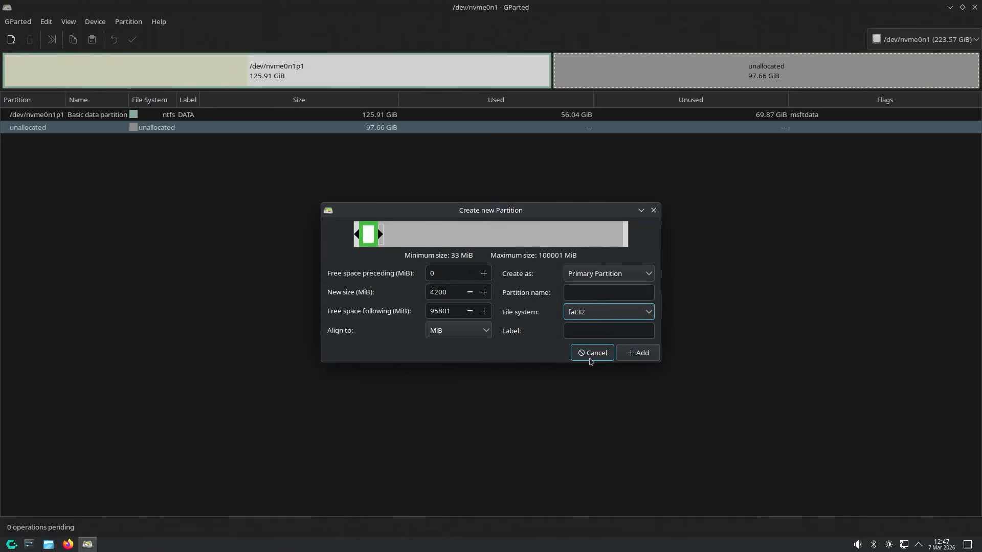
left_click(632, 354)
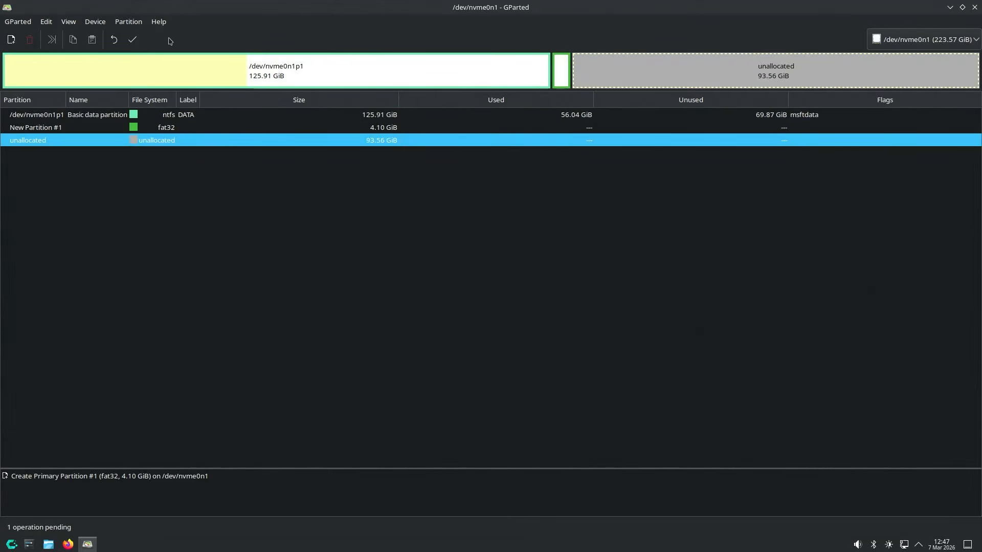
Write the pending partition to disk and select the new 4.10 GiB fat32 partition
left_click(133, 40)
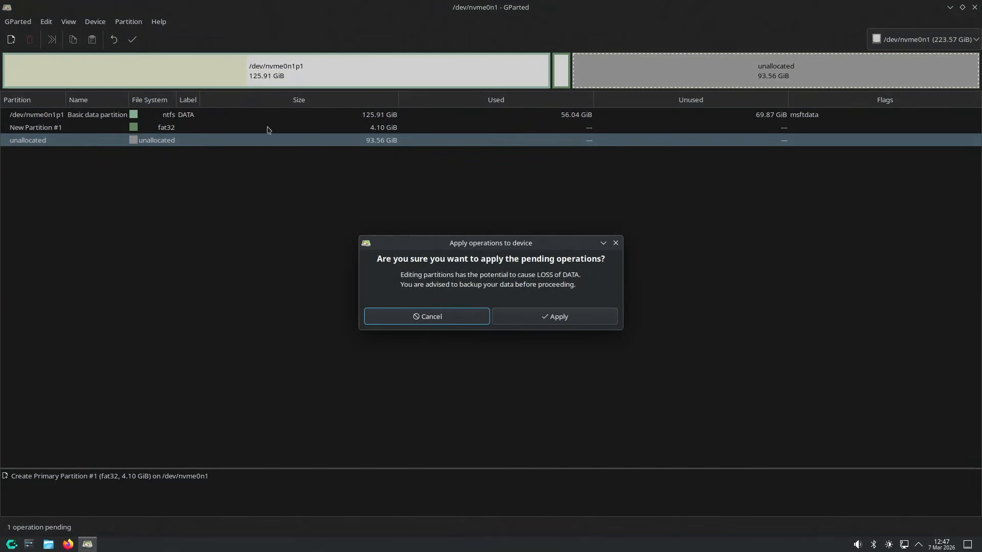
left_click(523, 319)
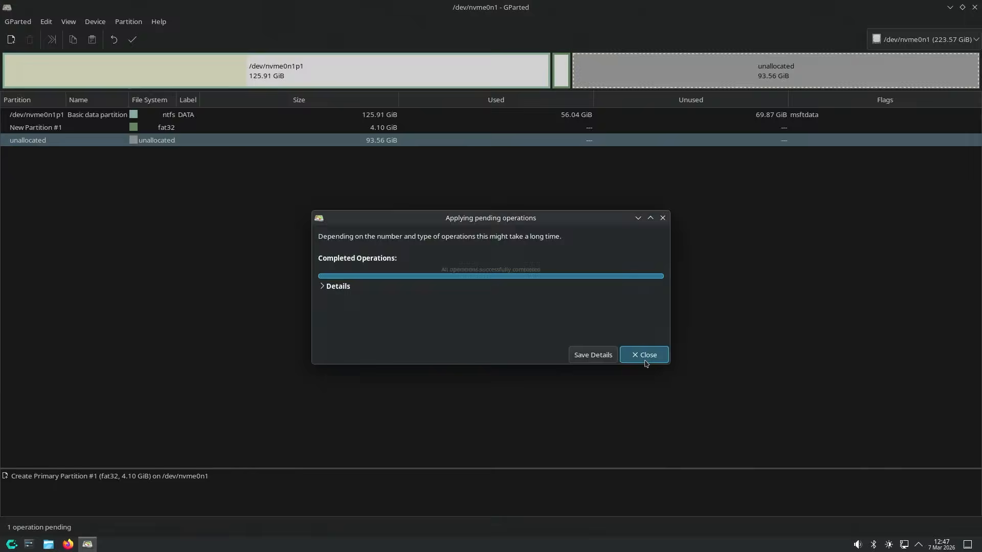
left_click(645, 360)
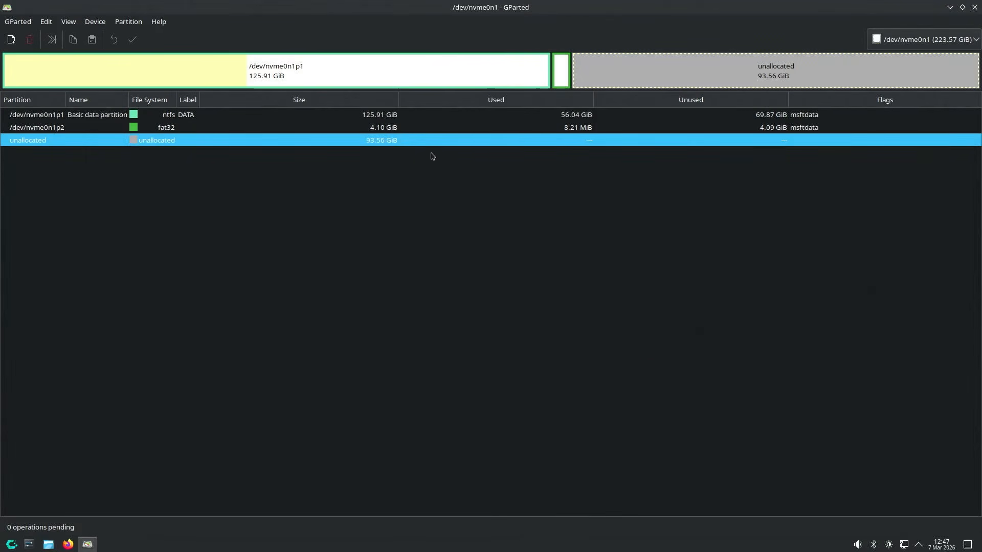
left_click(408, 128)
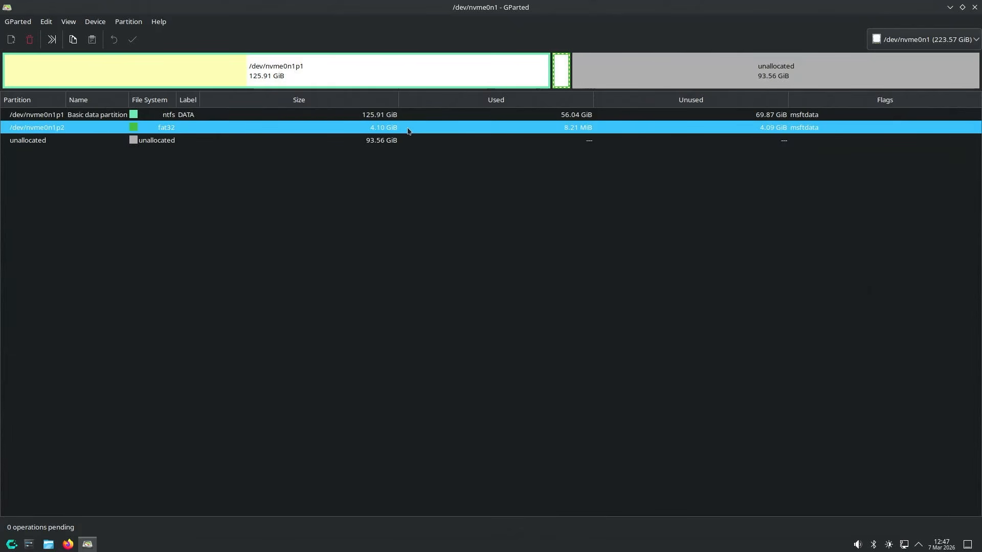
Give /dev/nvme0n1p2 the boot flag, which also sets esp, replacing msftdata
right_click(408, 131)
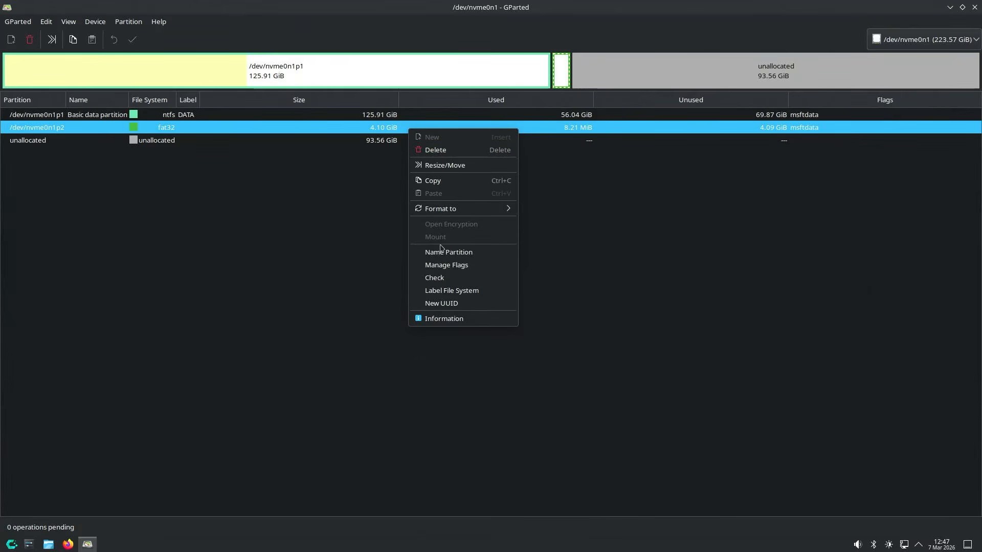
left_click(456, 266)
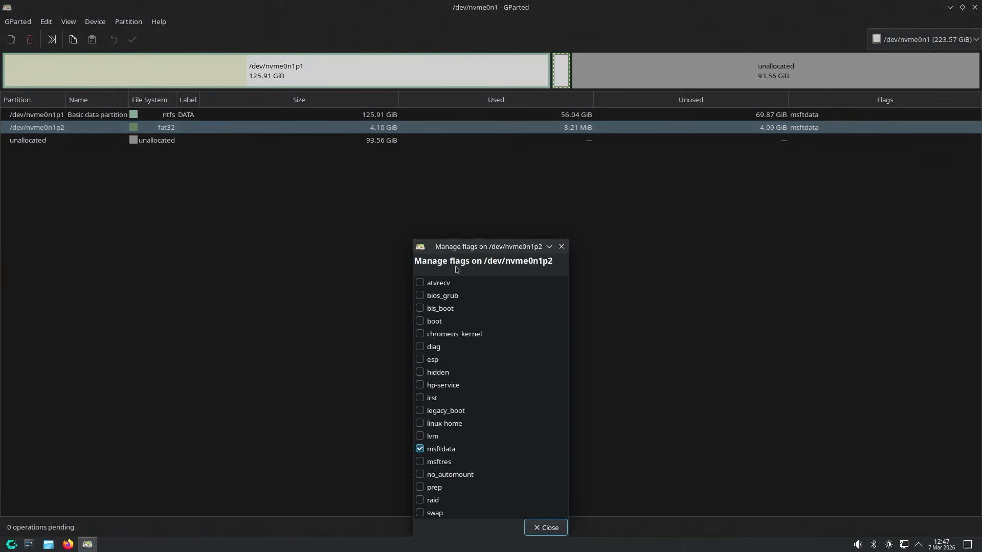
left_click(420, 320)
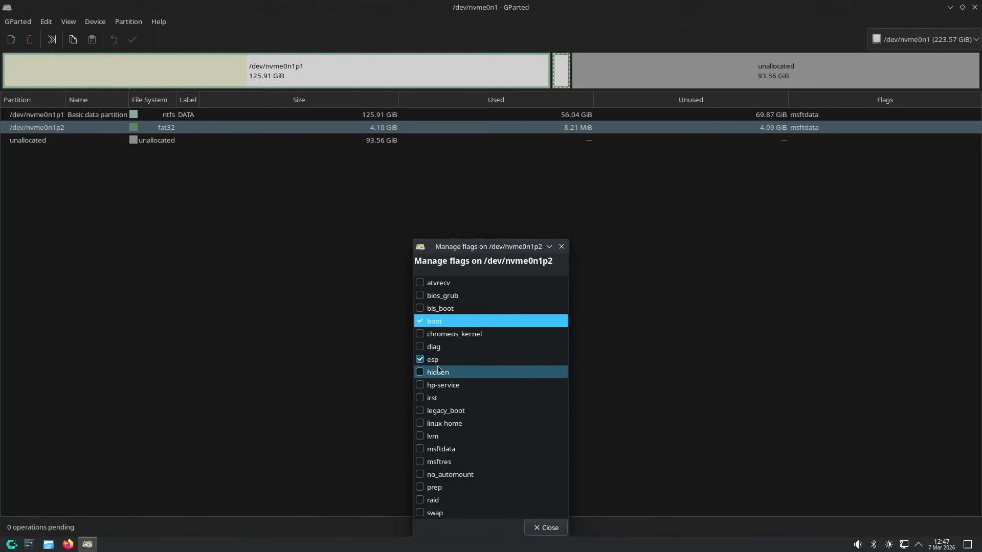
left_click(551, 527)
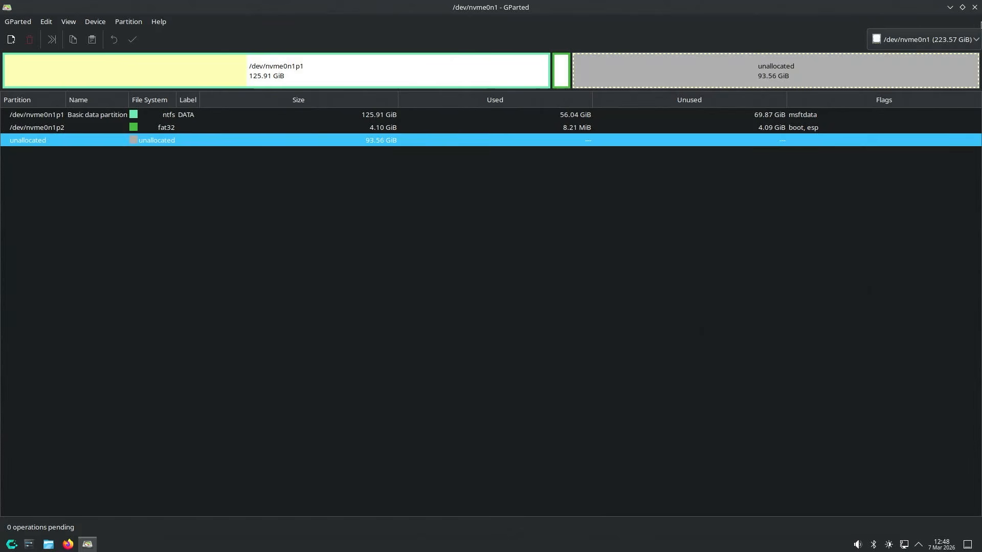
Close GParted and launch the CachyOS installer from CachyOS Hello
left_click(974, 7)
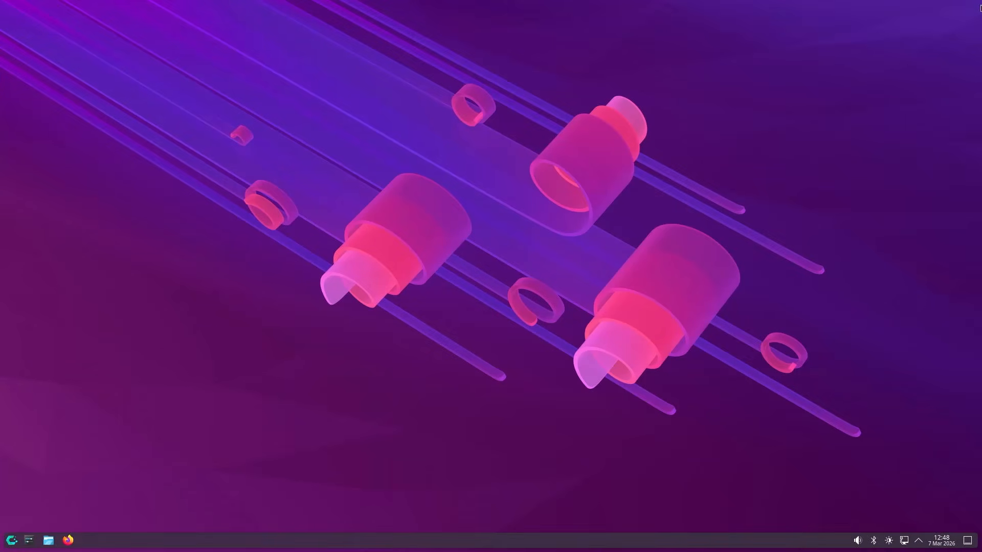
key("super")
type("cachyos")
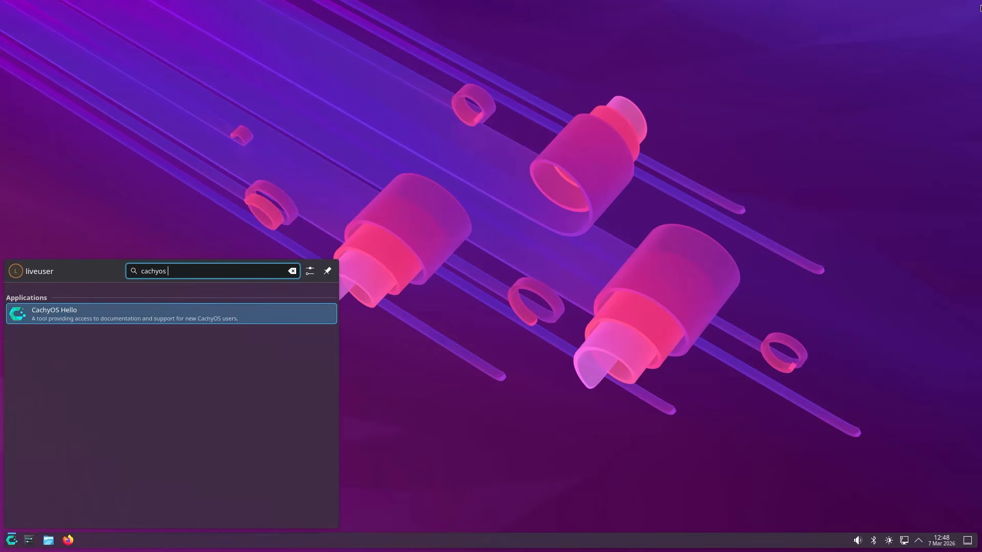
key("Return")
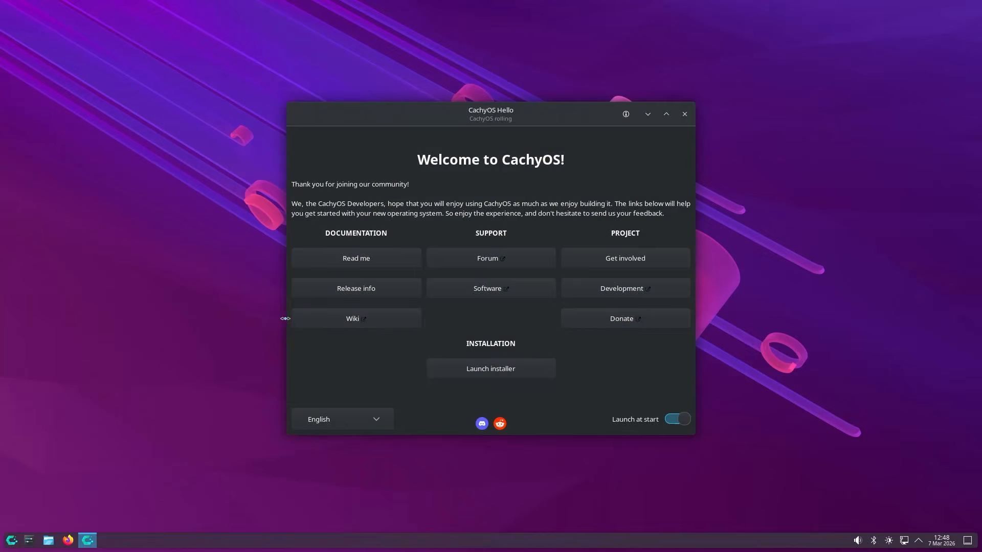
left_click(476, 370)
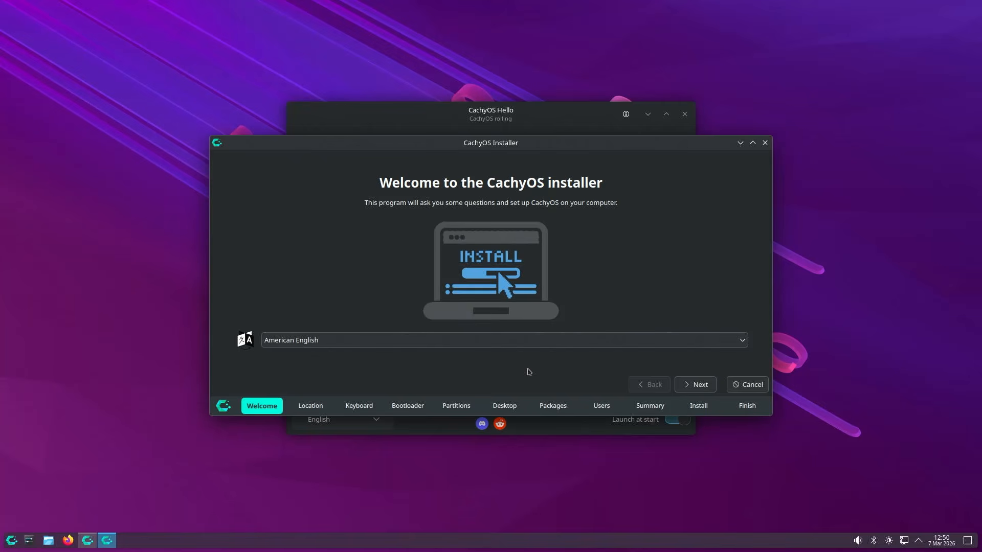
Keep American English, Los Angeles timezone, English (US) keyboard and Limine bootloader
left_click(706, 389)
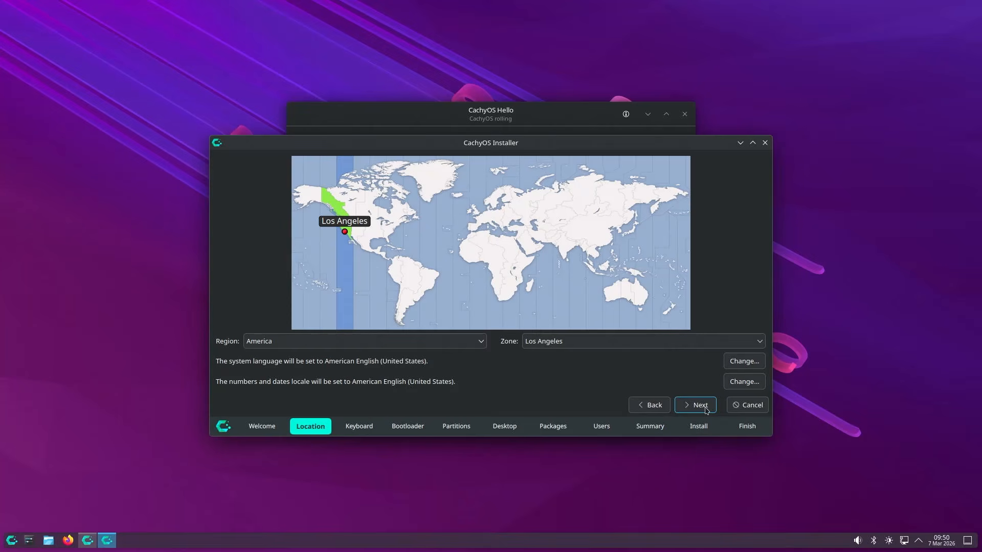
left_click(706, 411)
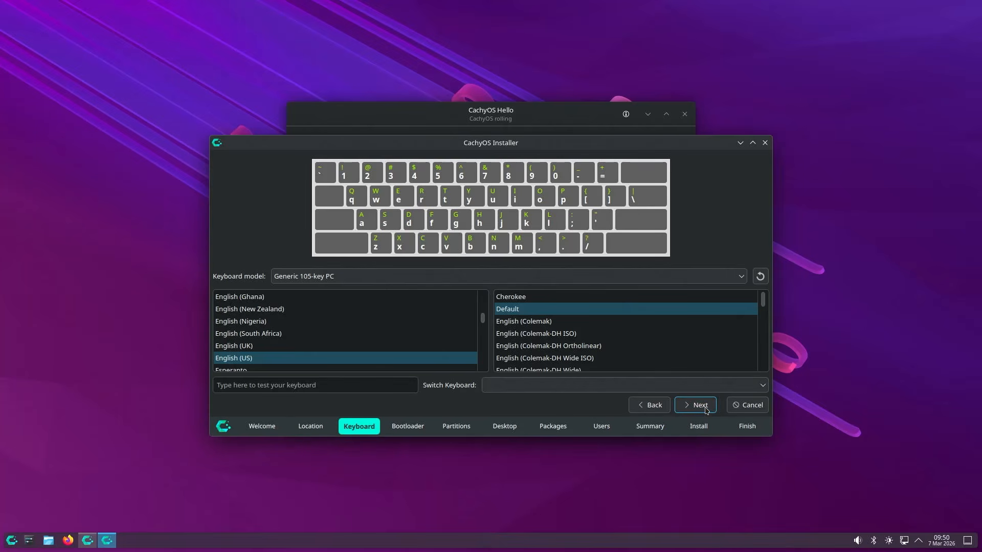
left_click(706, 410)
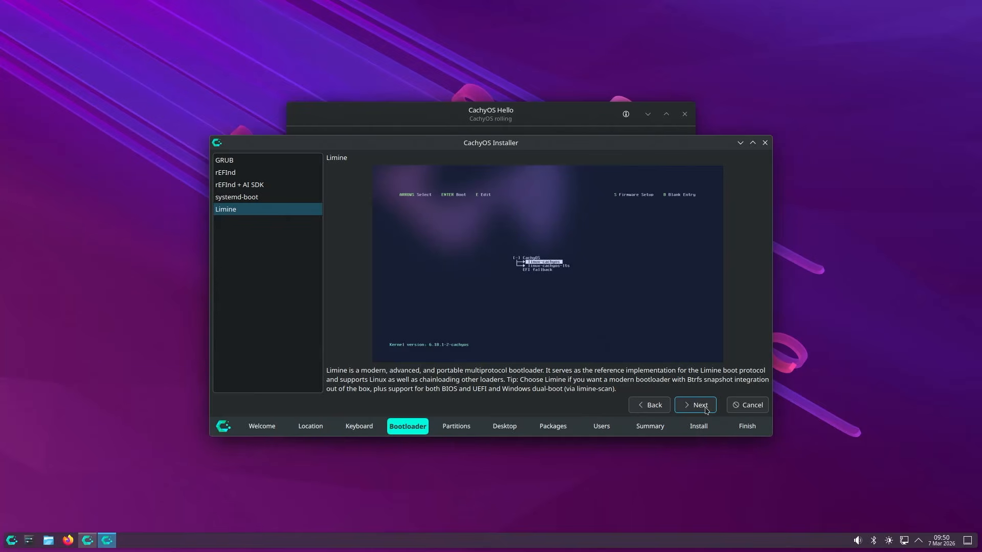
left_click(705, 409)
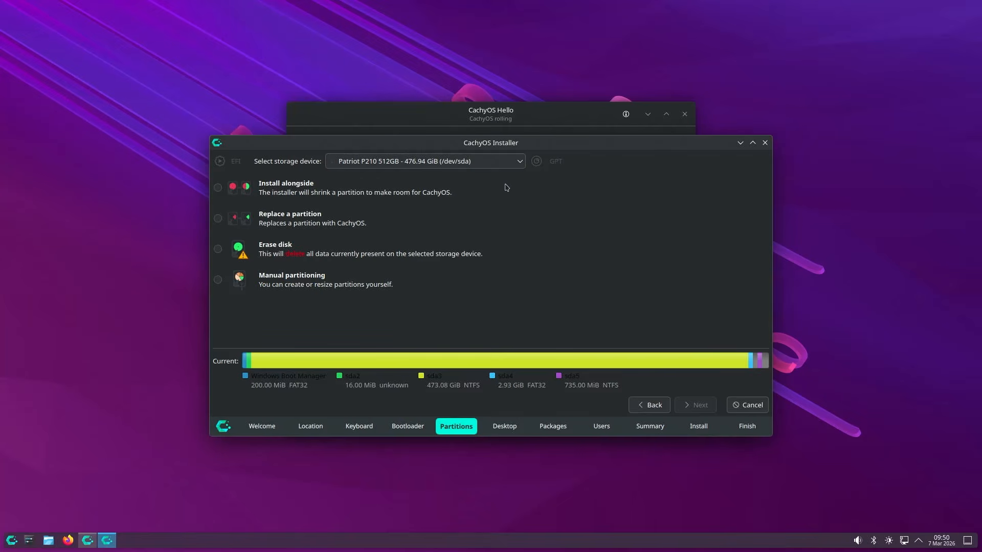
Target the 223.57 GiB NVMe drive, replacing its 93.56 GiB free space with Btrfs CachyOS
left_click(485, 163)
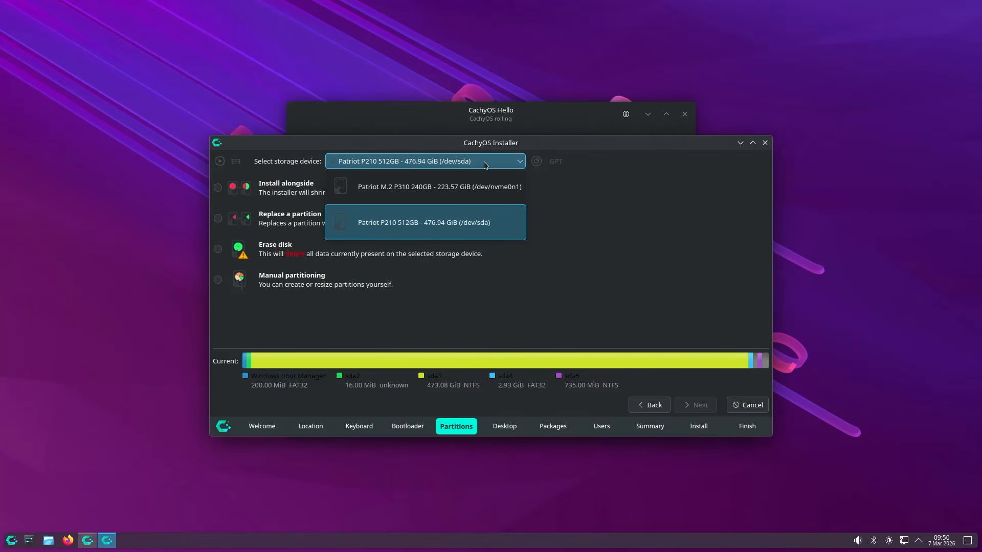
left_click(444, 200)
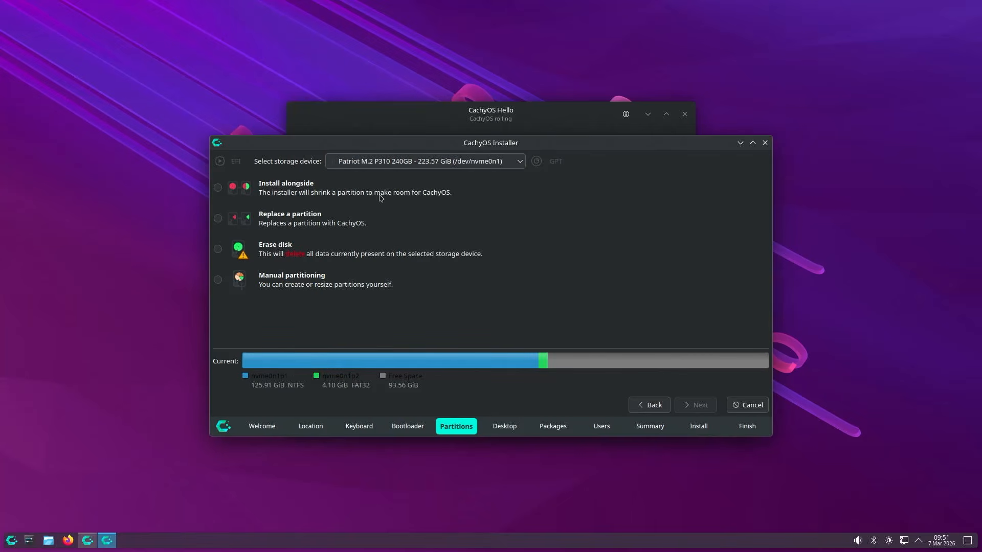
left_click(293, 220)
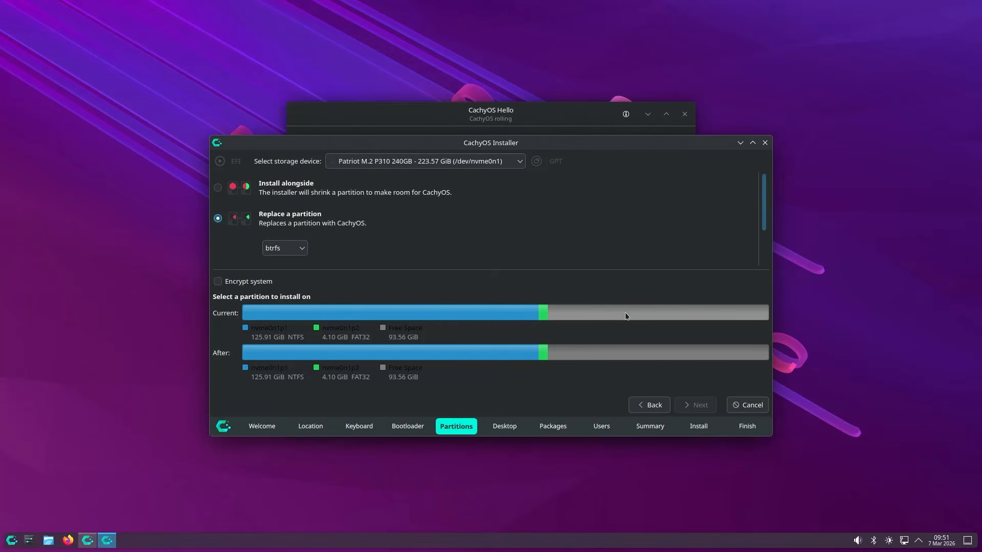
mouse_move(625, 316)
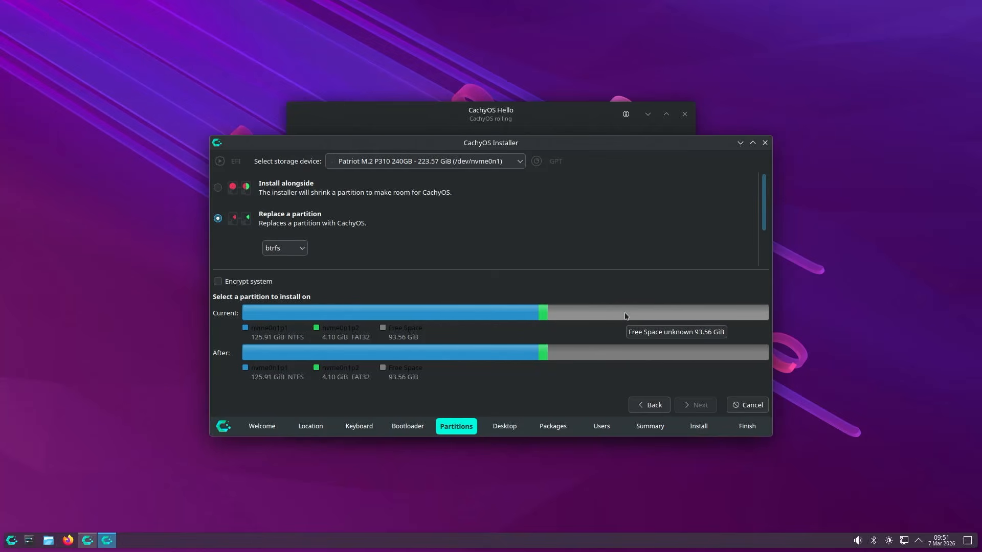
left_click(624, 316)
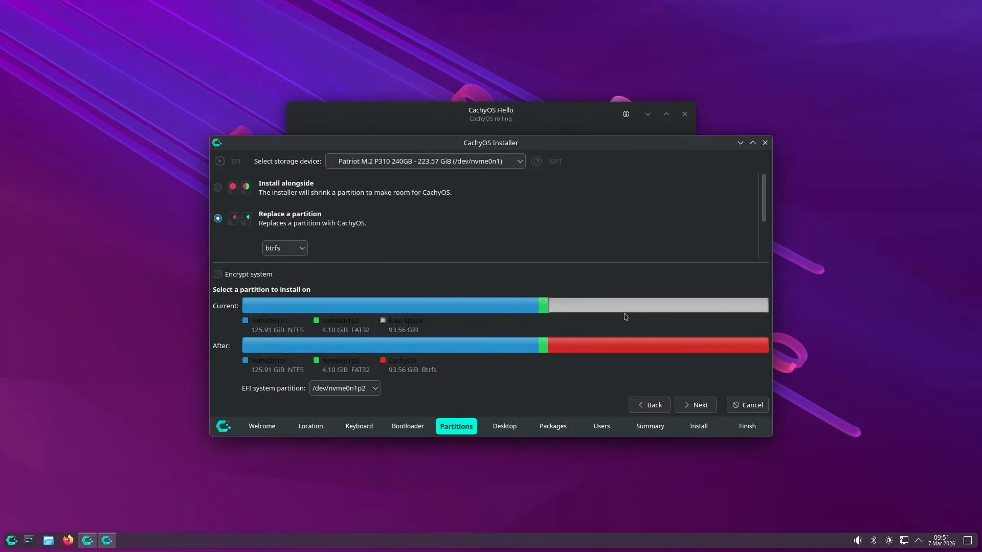
mouse_move(615, 355)
Accept the partition layout and keep Plasma Desktop and the default additional packages
left_click(699, 406)
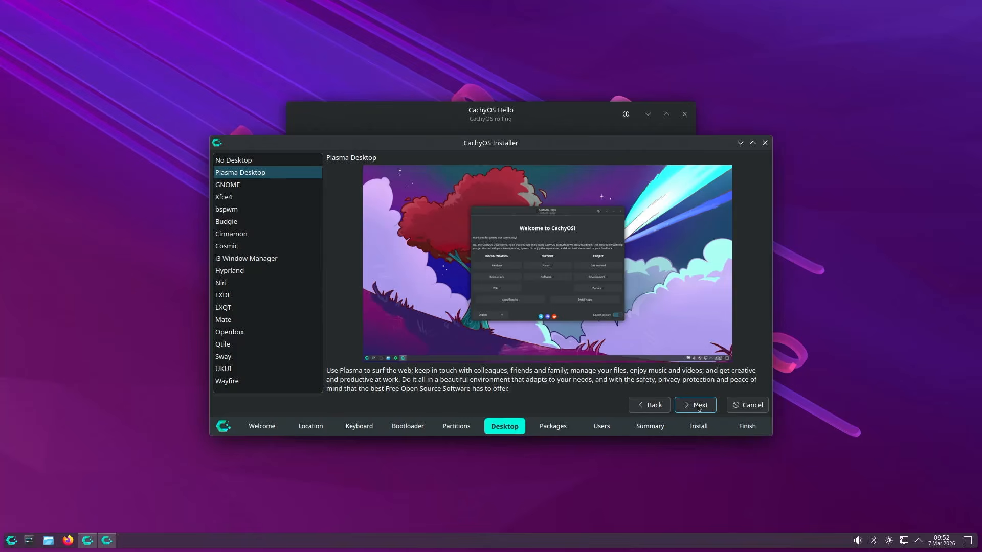
left_click(699, 407)
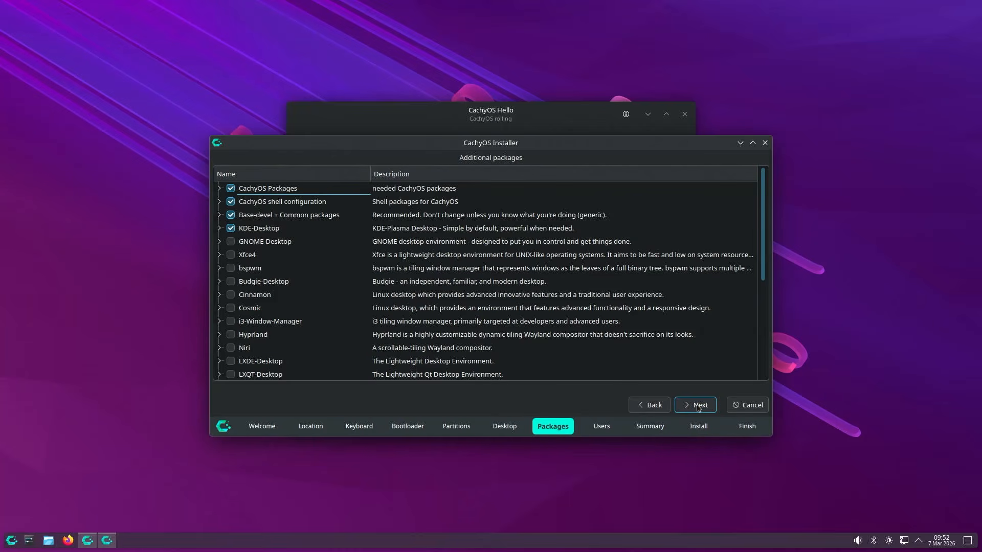
scroll(660, 347, "down", 4)
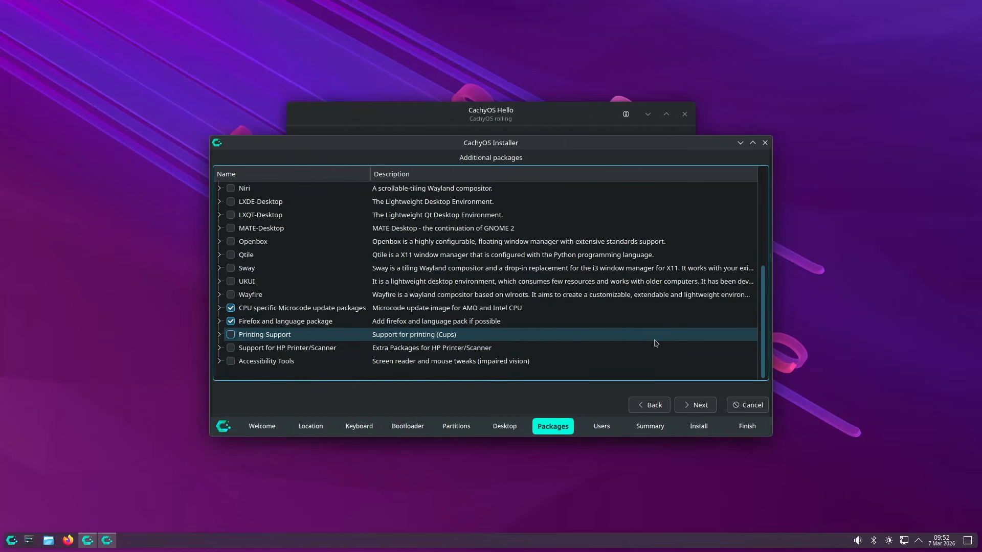
left_click(688, 406)
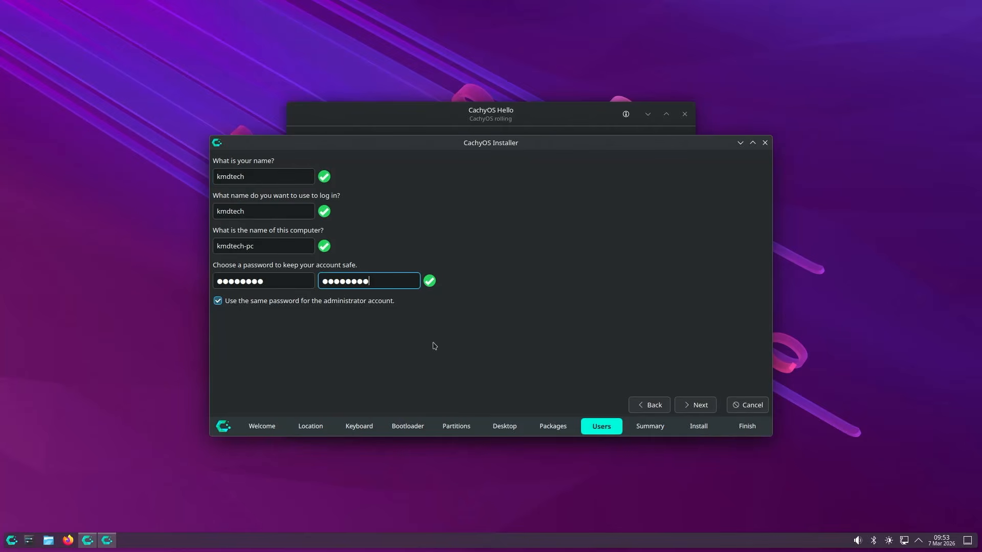
Make the administrator account use the user's password and continue to the Summary
left_click(262, 302)
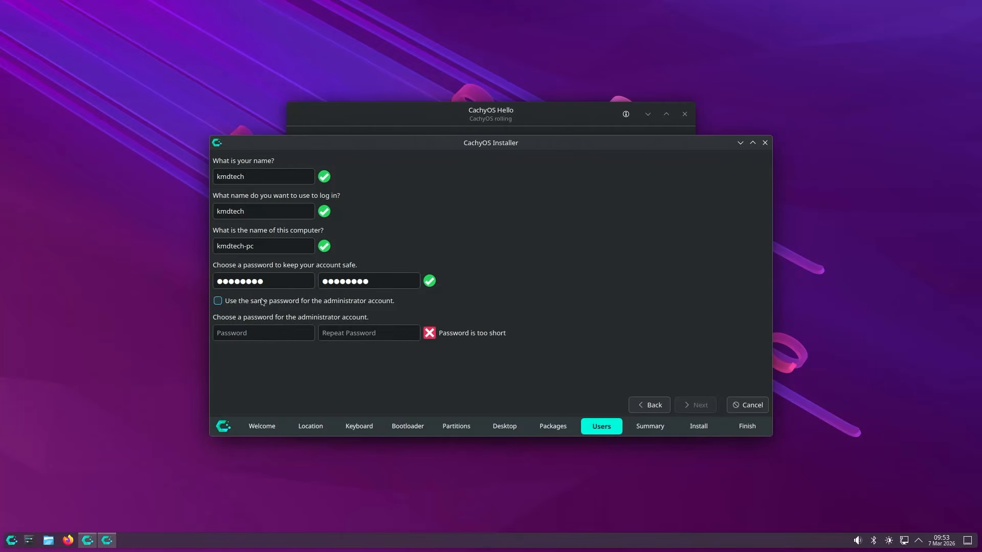
left_click(272, 333)
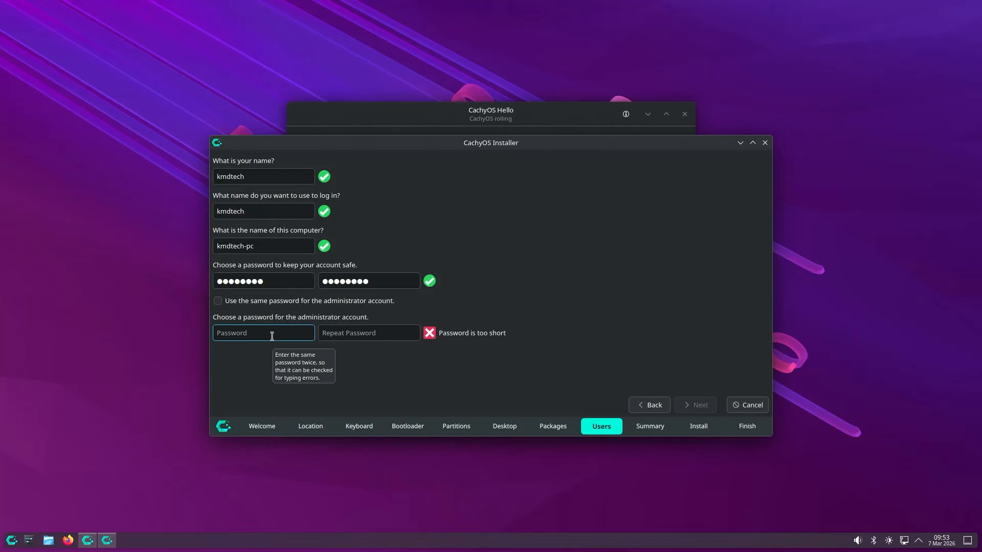
left_click(274, 303)
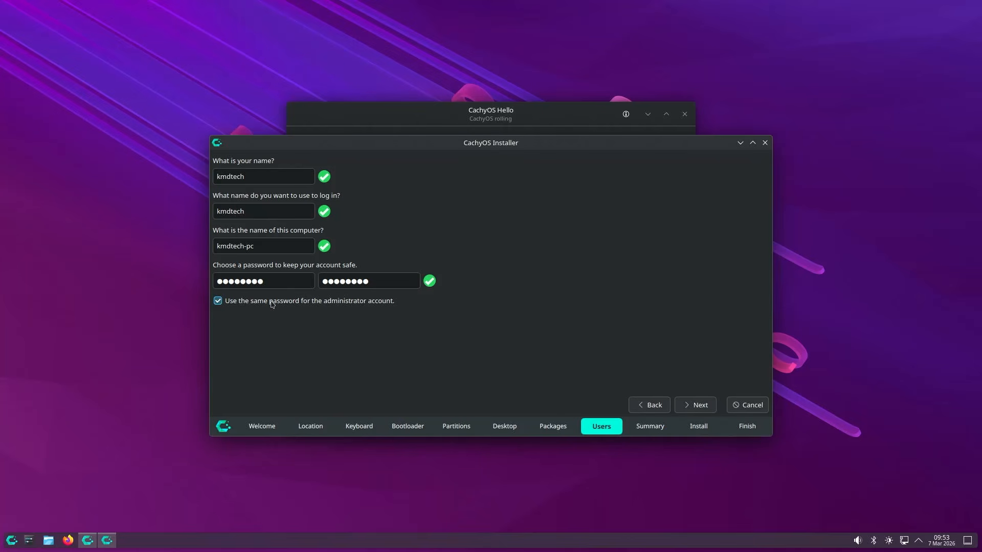
left_click(710, 410)
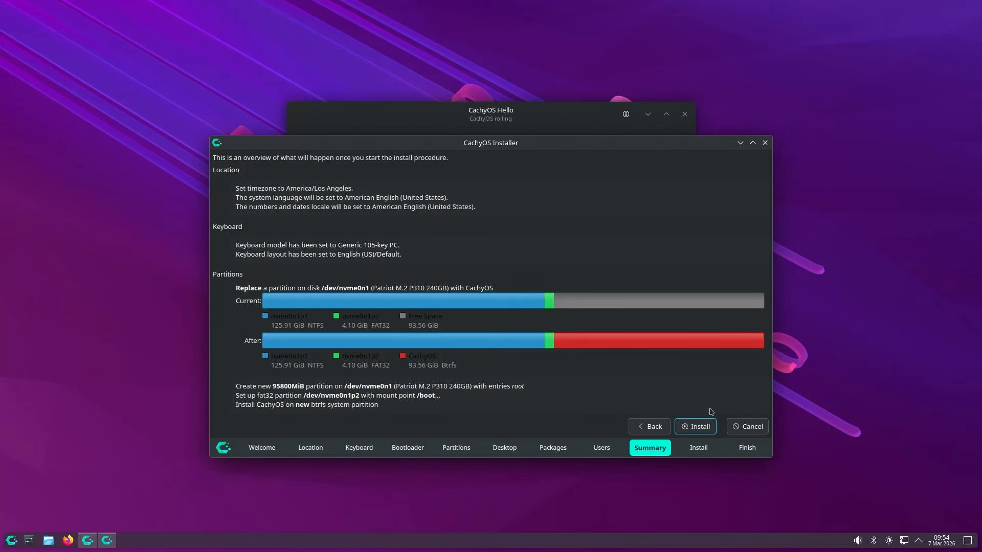
Start the installation, confirm the disk changes, and briefly view the installation log
left_click(693, 431)
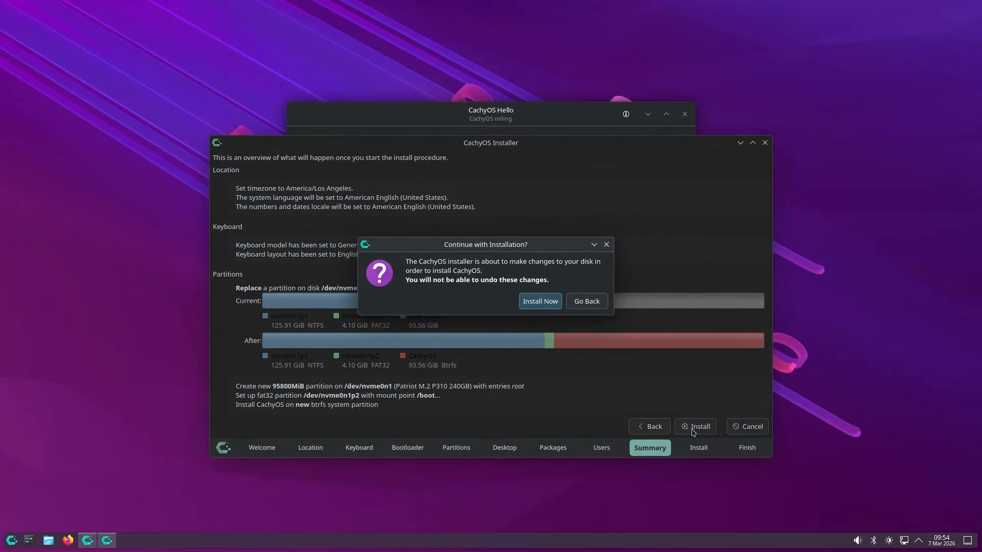
left_click(531, 303)
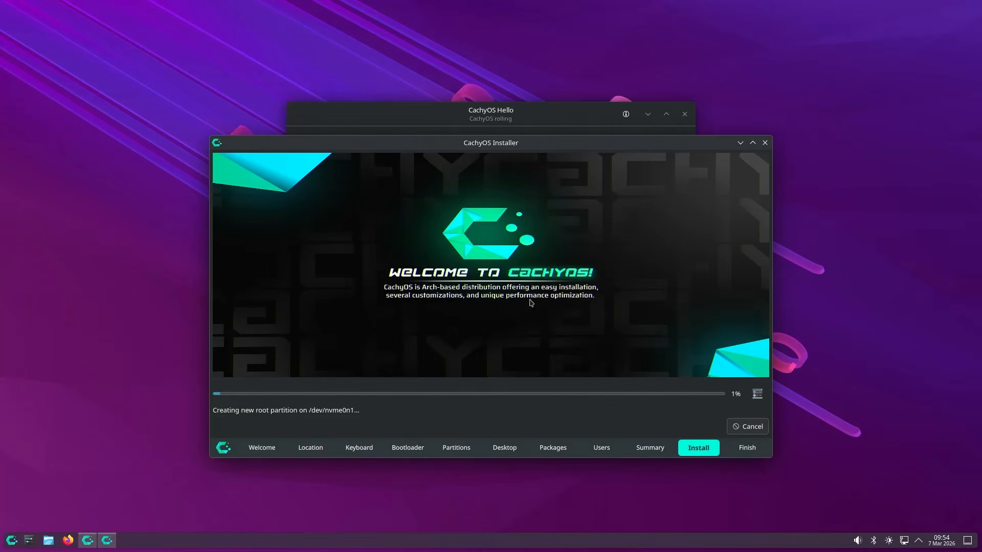
left_click(757, 394)
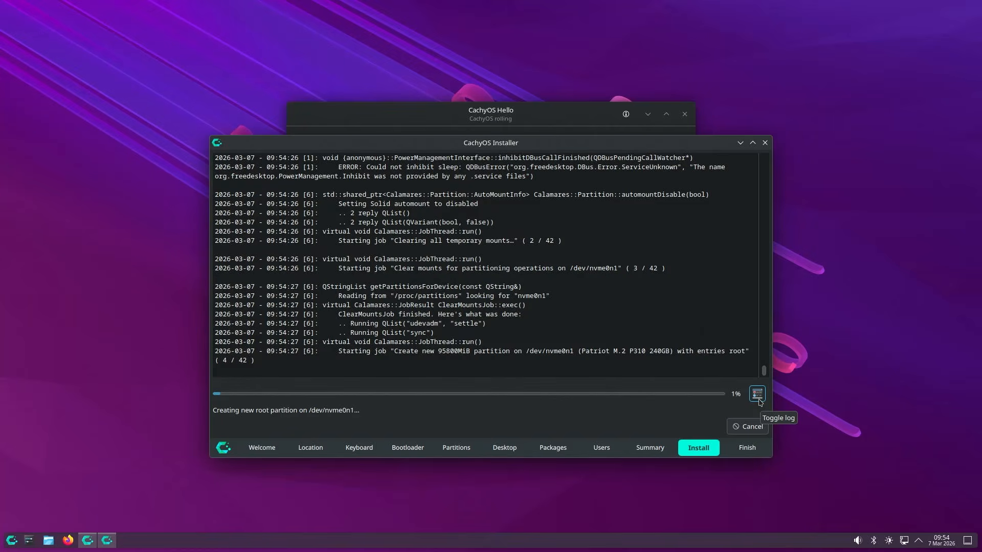
left_click(757, 394)
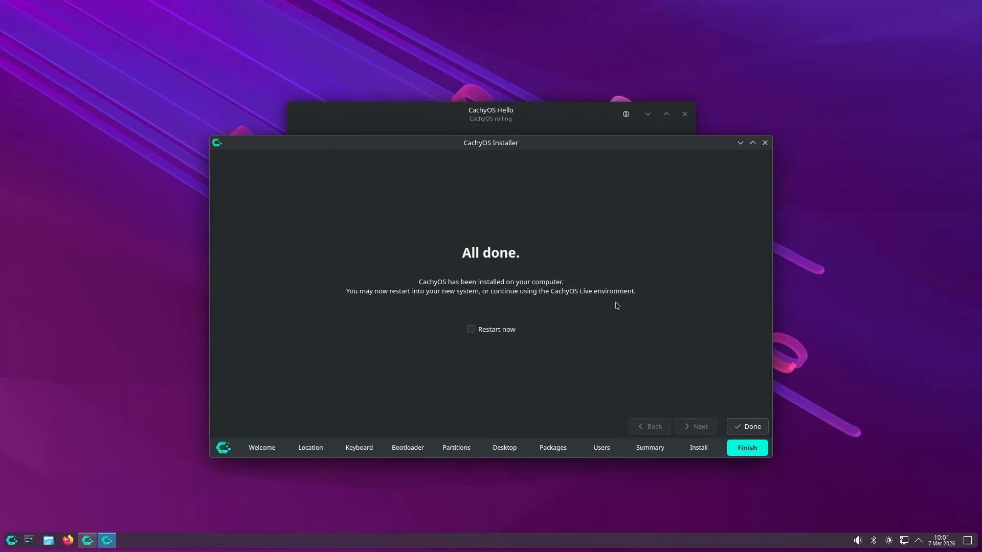
Tick 'Restart now' on the Finish page
left_click(483, 330)
Reboot into Aptio Setup and move Limine from Boot Option #3 to first
left_click(743, 430)
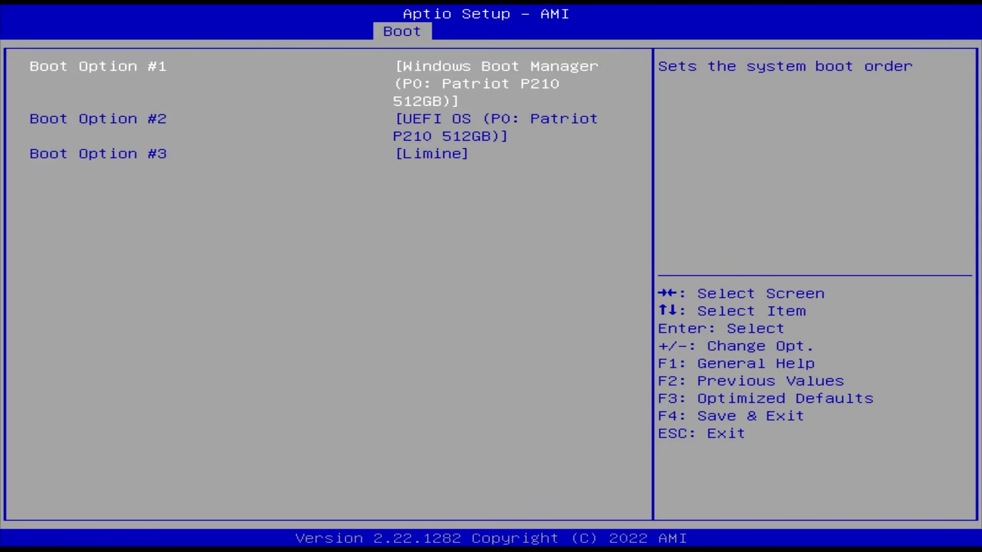
key("Down")
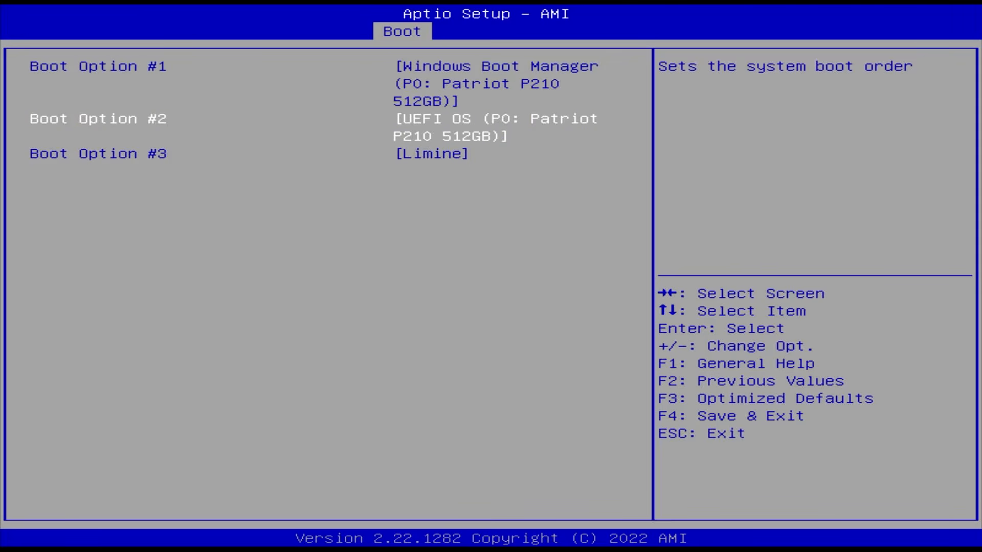
key("Down")
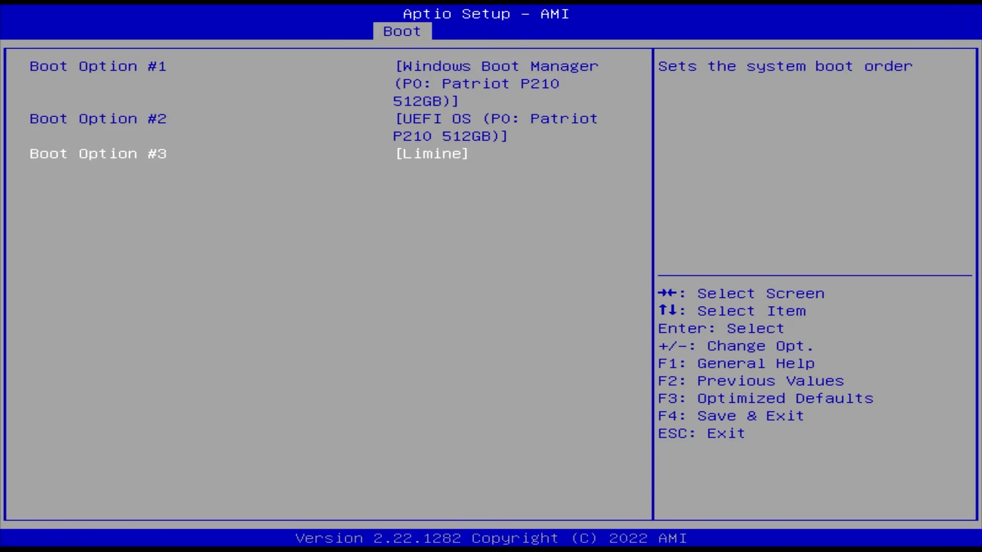
key("Up")
key("Up")
key("minus")
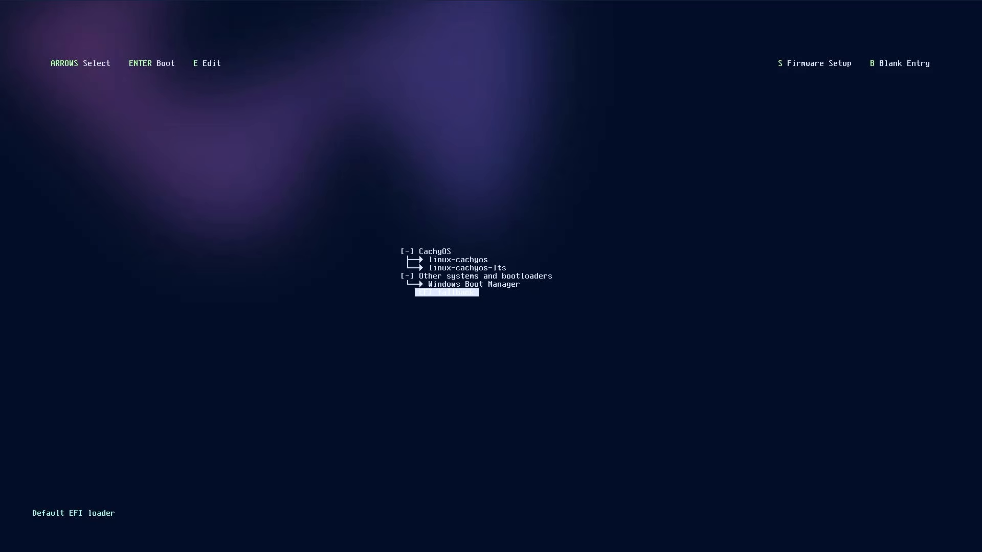
Select the linux-cachyos entry in the Limine menu and boot it
key("Up")
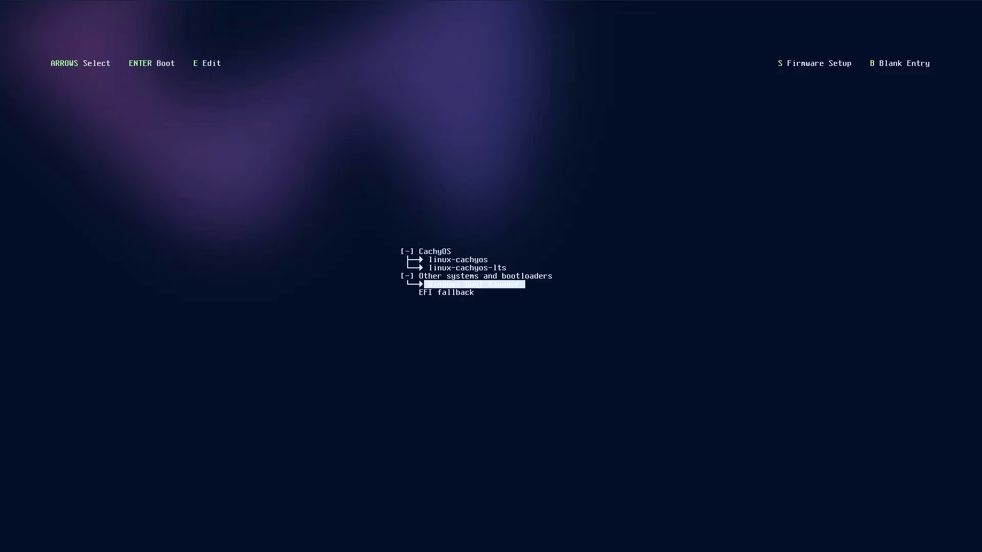
key("Up")
key("Up")
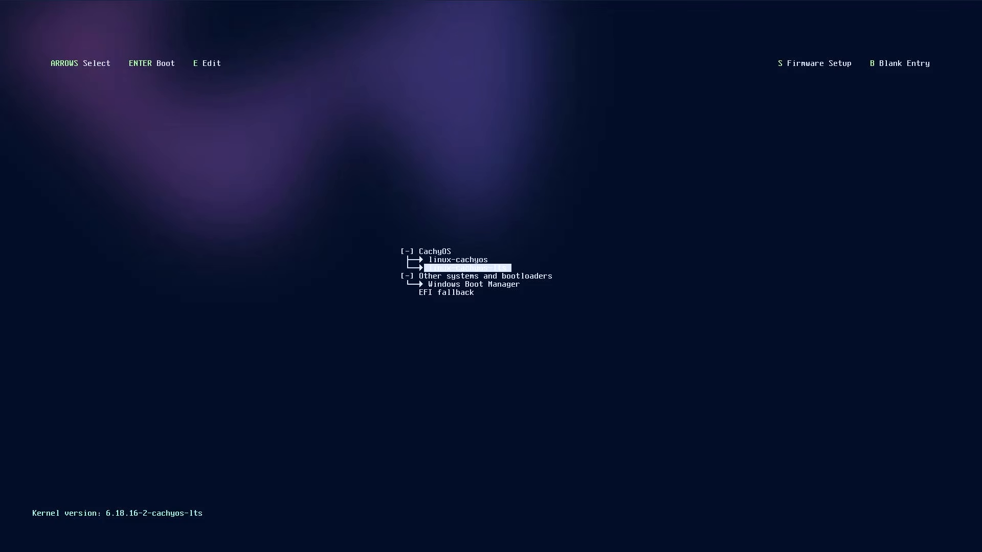
key("Up")
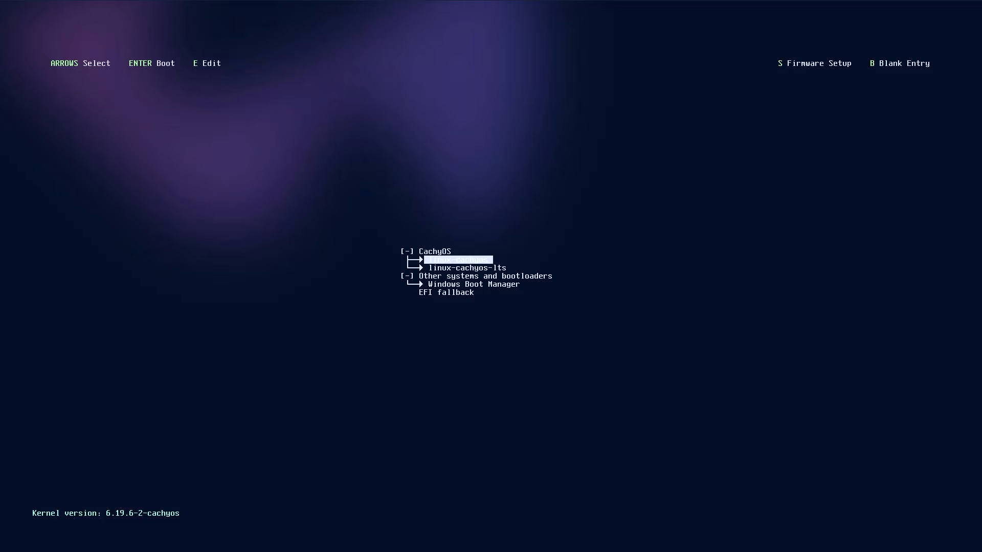
key("Return")
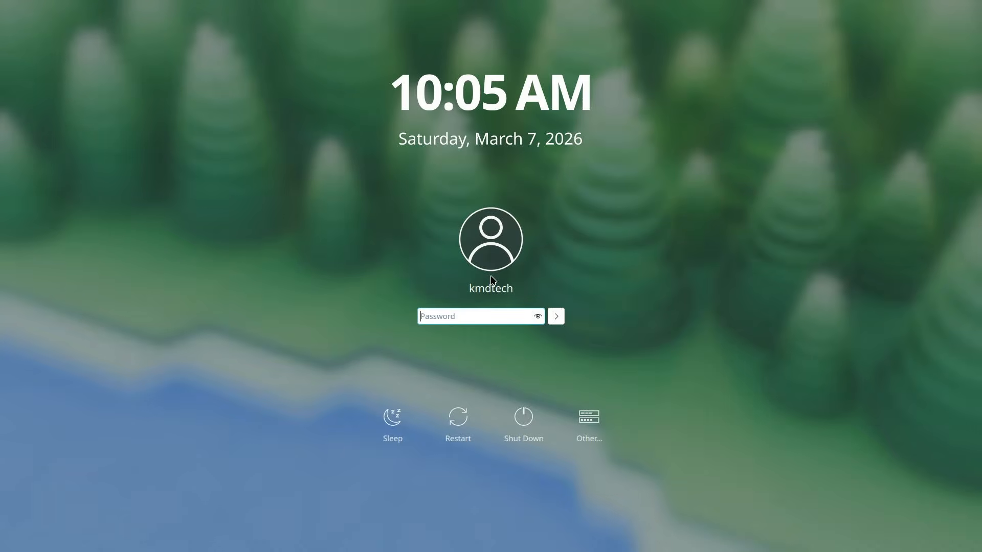
Log in with the account password, close CachyOS Hello, and restart from the launcher
type("*********")
key("Return")
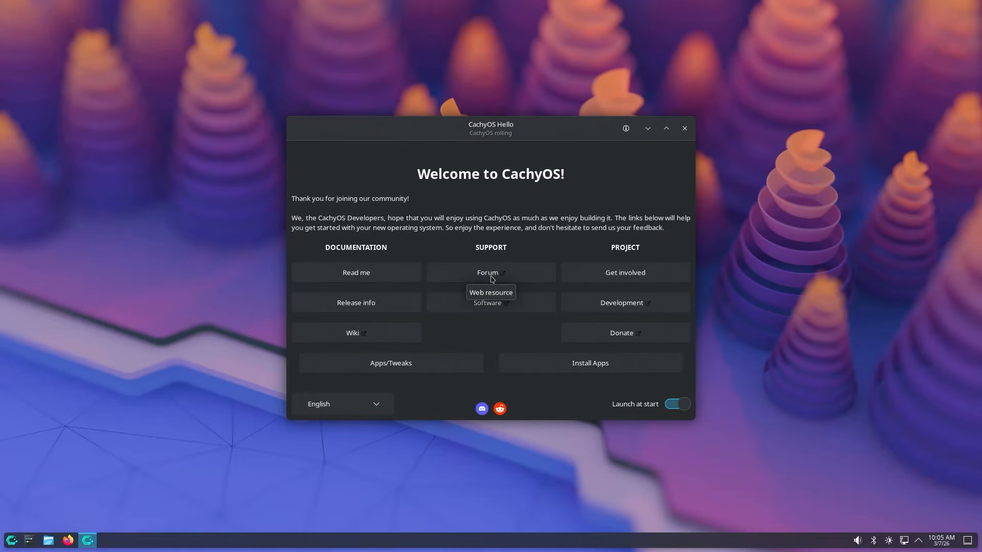
left_click(685, 128)
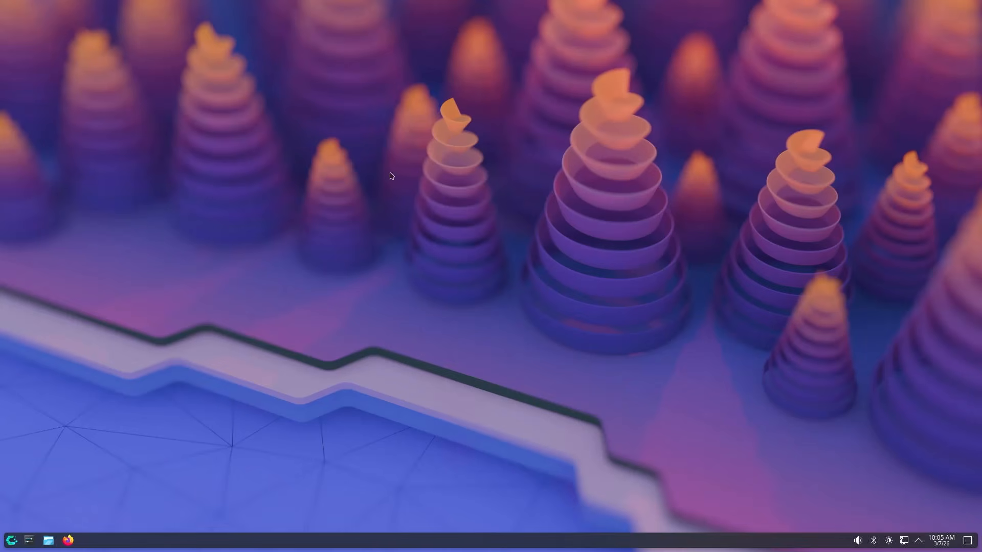
left_click(12, 540)
left_click(212, 519)
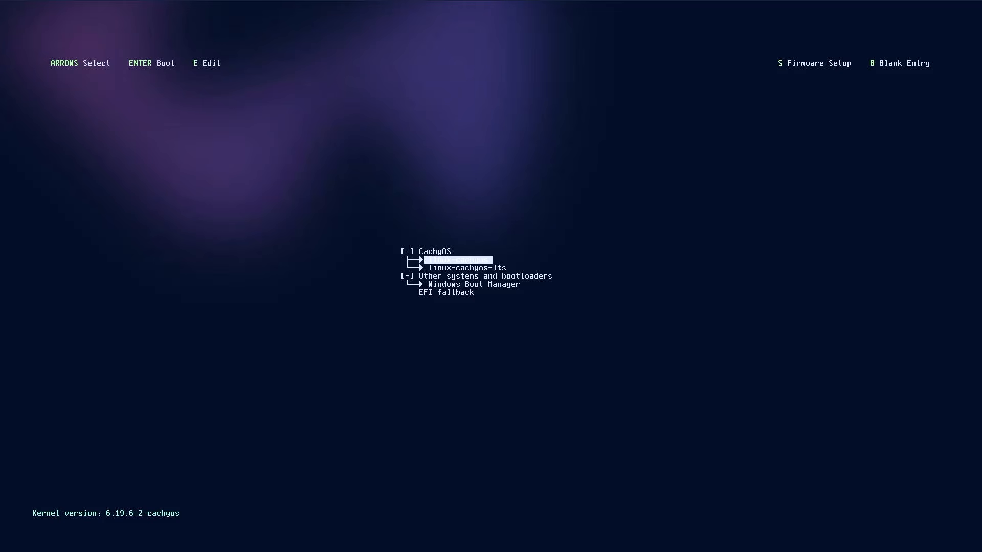
Boot Windows Boot Manager from the Limine menu
key("Down")
key("Down")
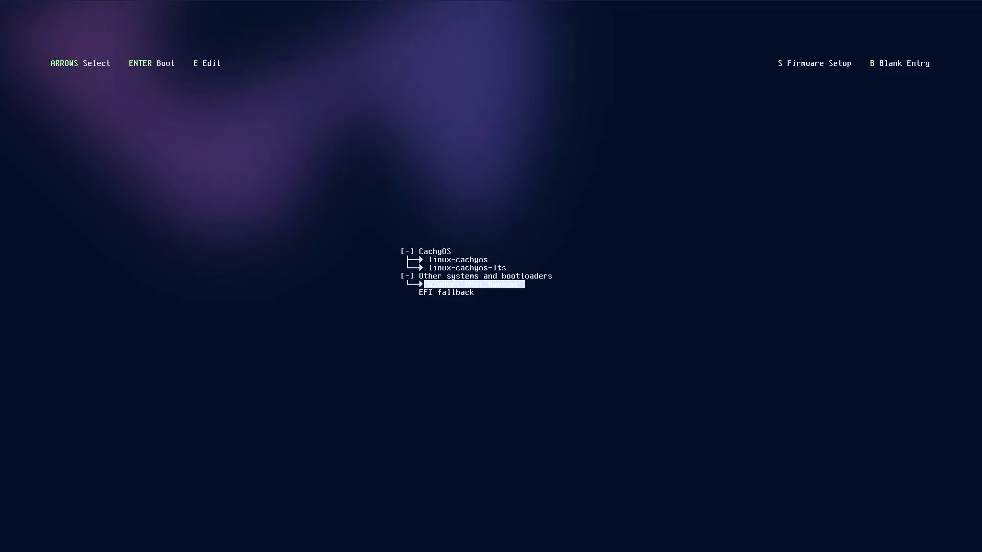
key("Return")
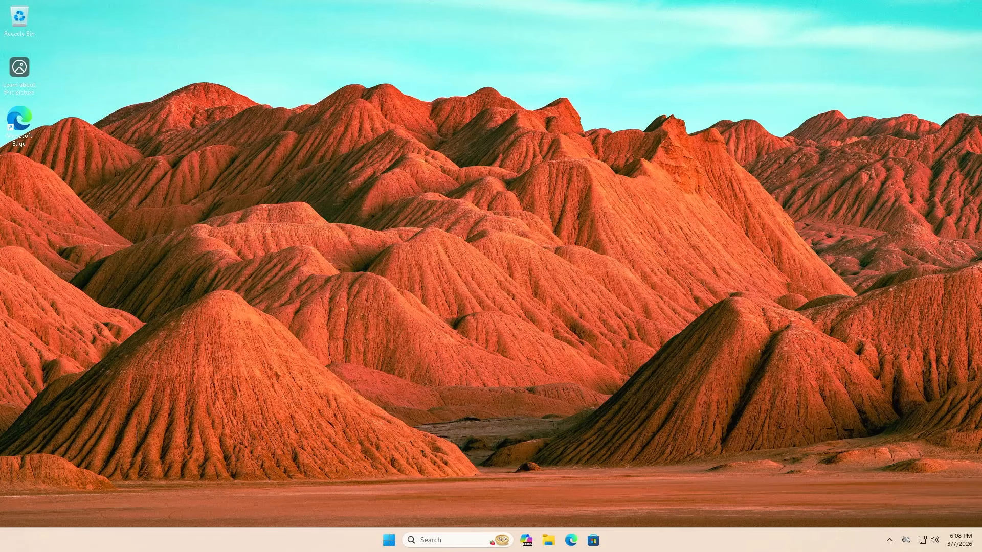
In Disk Management, delete the 2.93 GB ISO (F:) volume
key("super")
type("disk management")
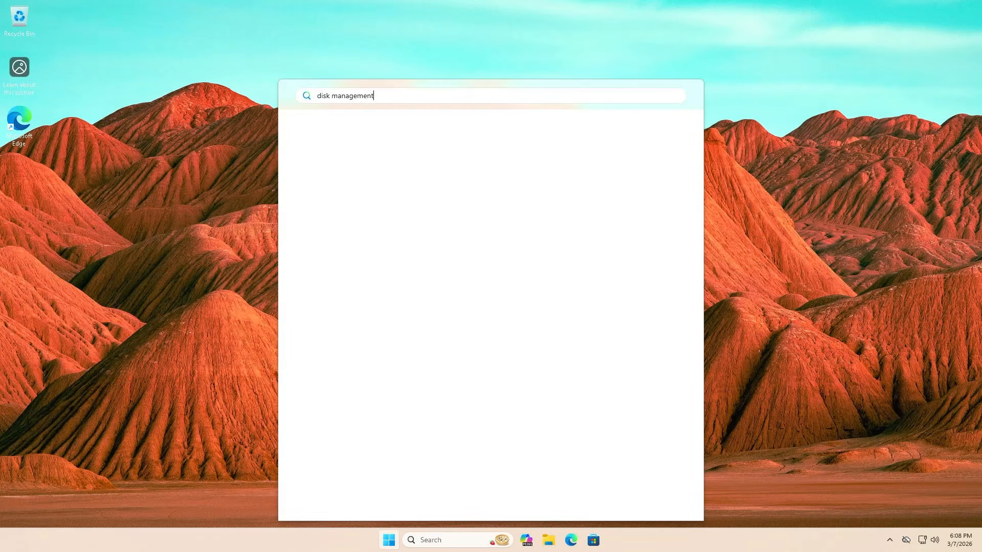
key("Return")
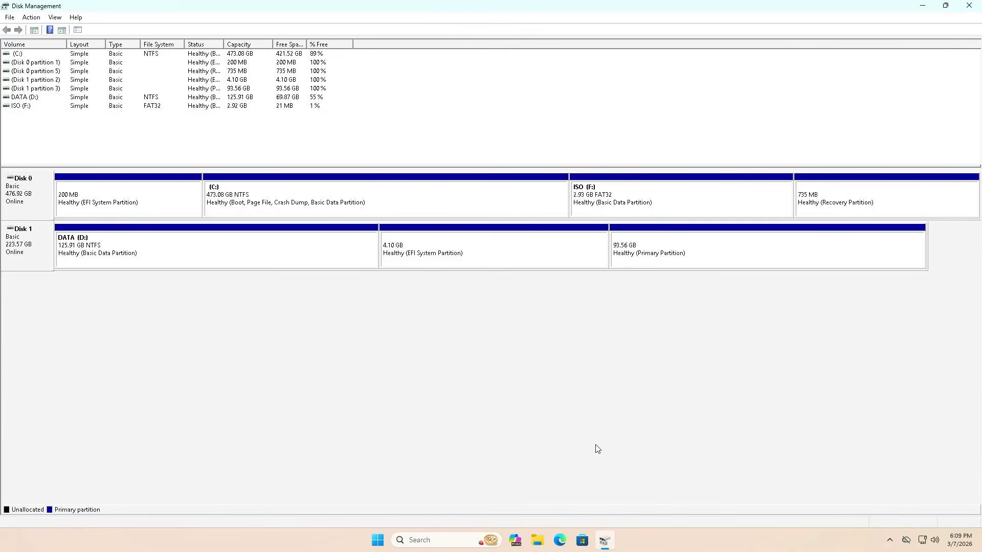
left_click(693, 213)
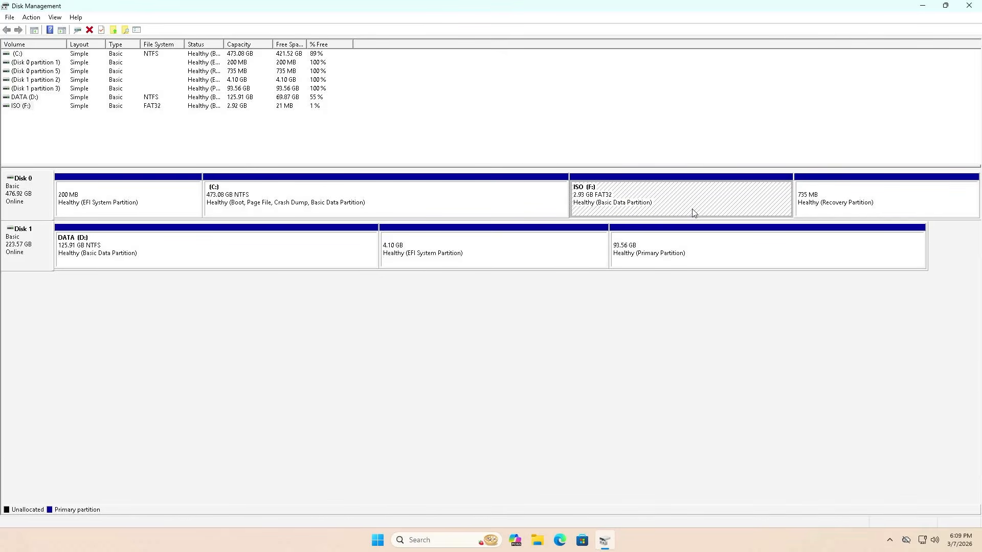
right_click(694, 213)
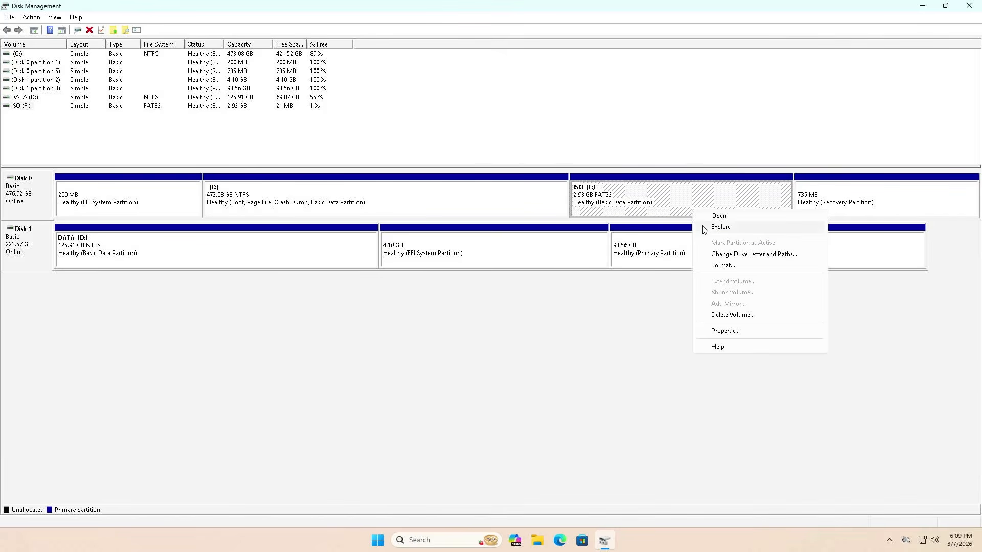
left_click(721, 314)
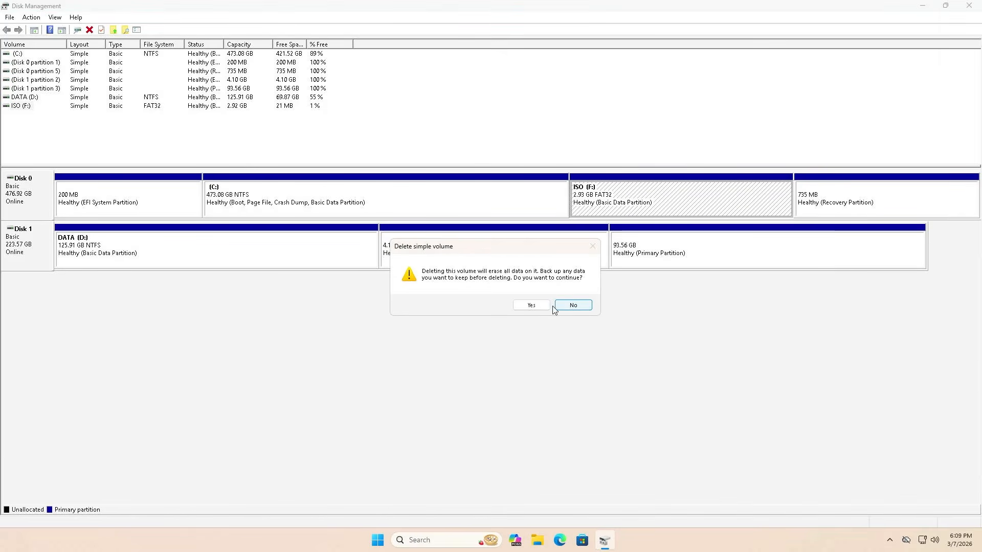
left_click(531, 305)
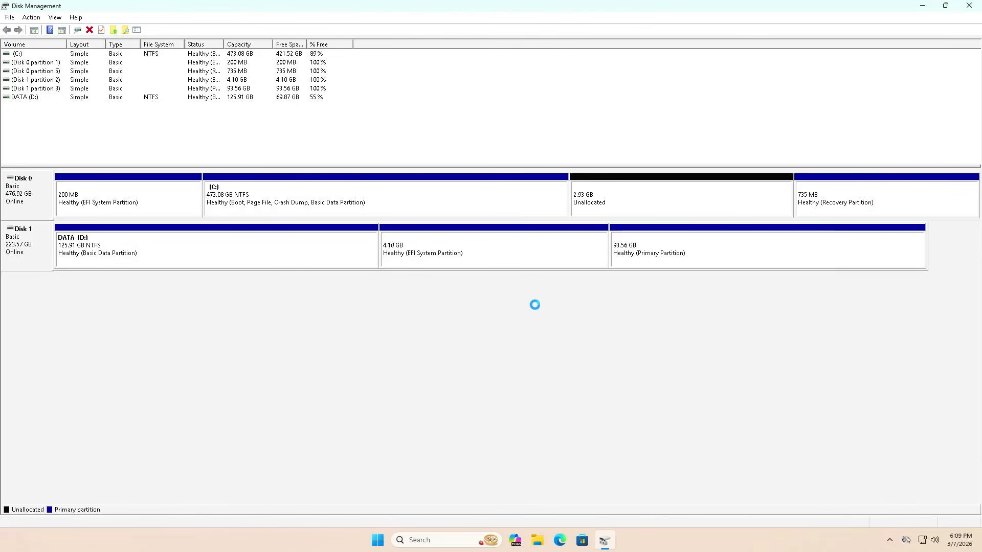
Extend C: by all 3000 MB of freed space, bringing it to 476.01 GB
left_click(514, 205)
right_click(515, 205)
left_click(557, 277)
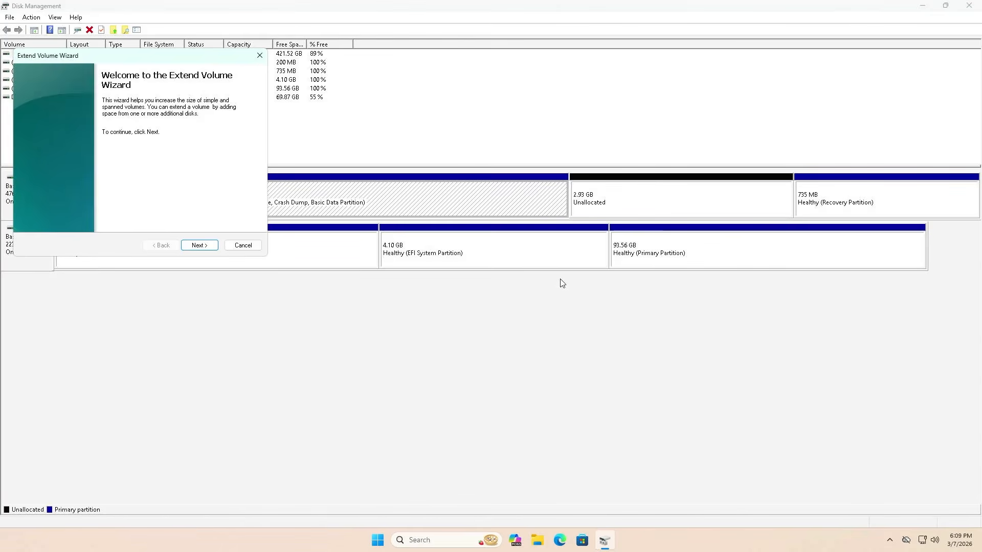
left_click(203, 247)
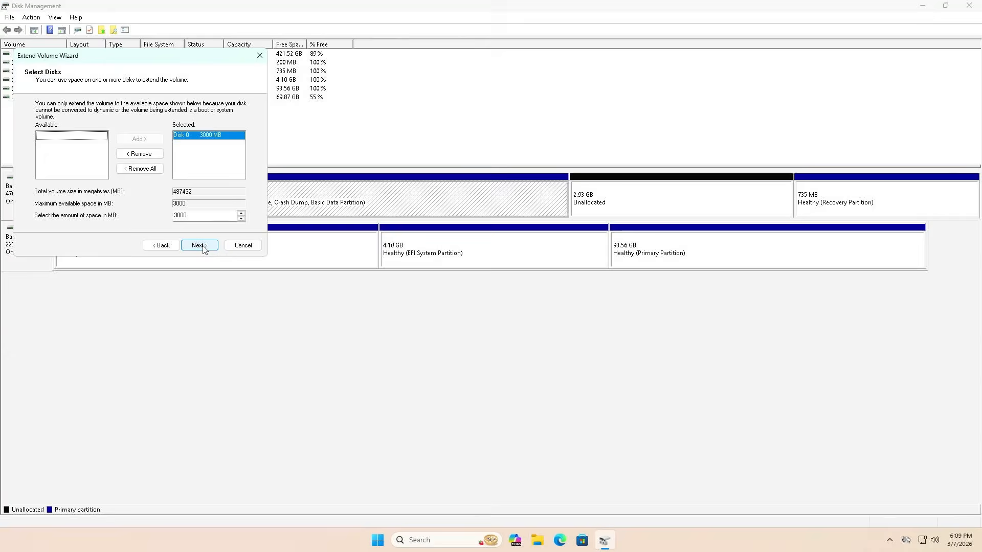
left_click(202, 247)
left_click(202, 247)
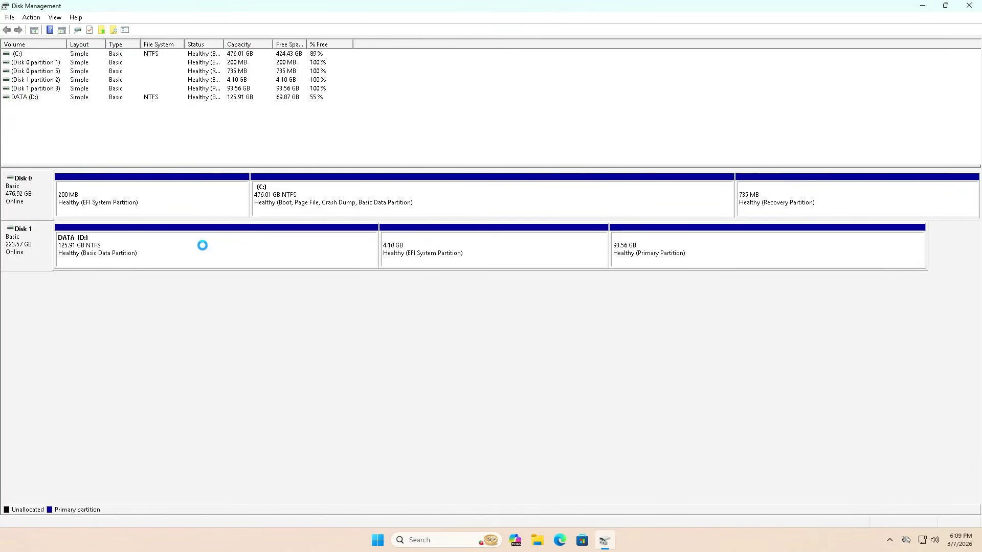